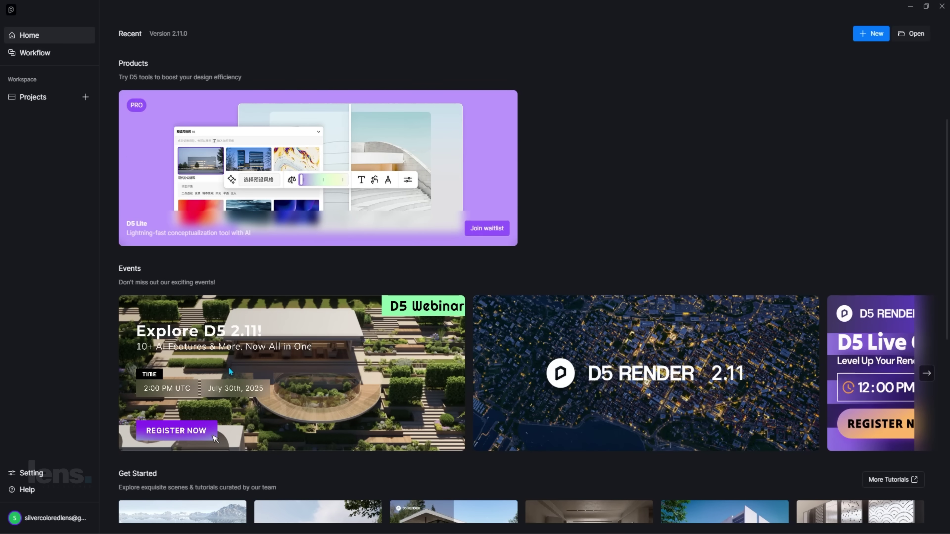
Step: Look through the home page's events, sample scenes and news
{"action": "scroll", "coordinate": [230, 372], "scroll_direction": "down", "scroll_amount": 4}
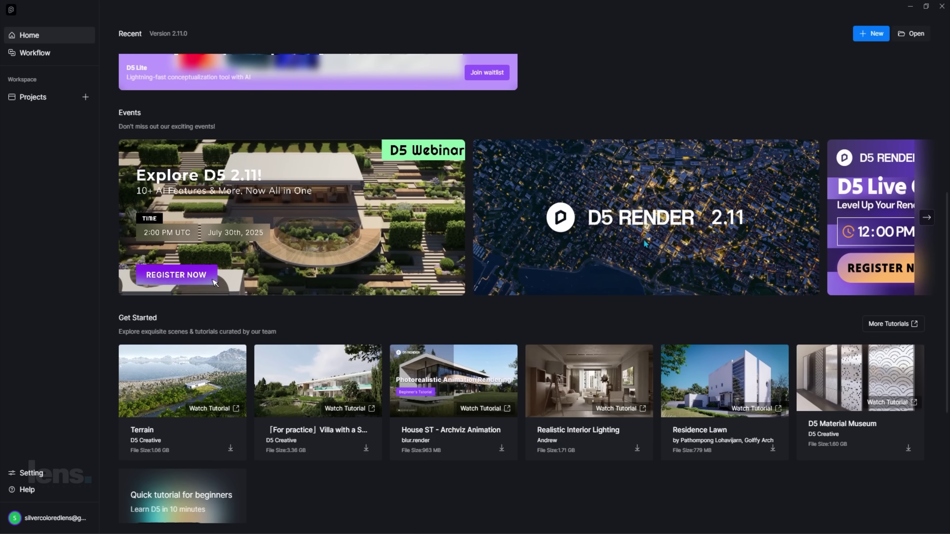
{"action": "left_click", "coordinate": [927, 218]}
{"action": "left_click", "coordinate": [927, 218]}
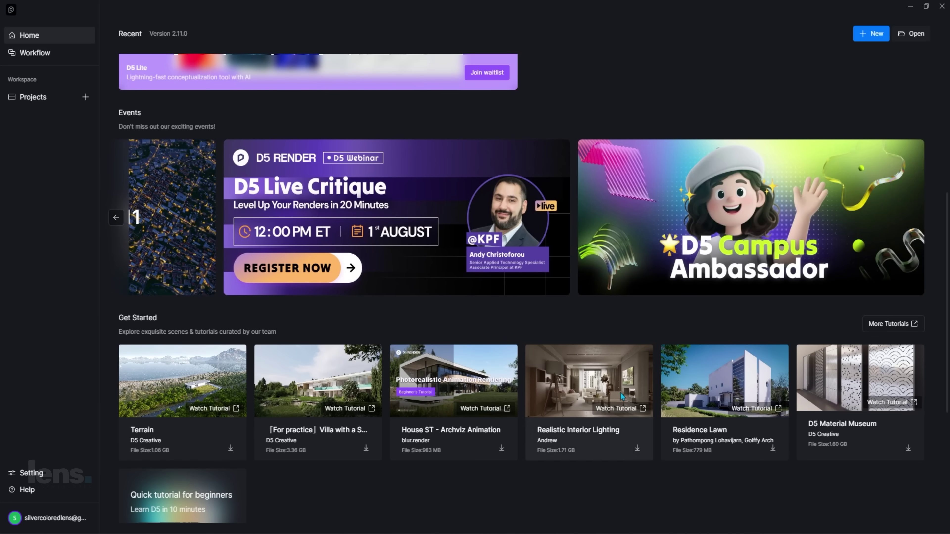
{"action": "scroll", "coordinate": [829, 390], "scroll_direction": "down", "scroll_amount": 6}
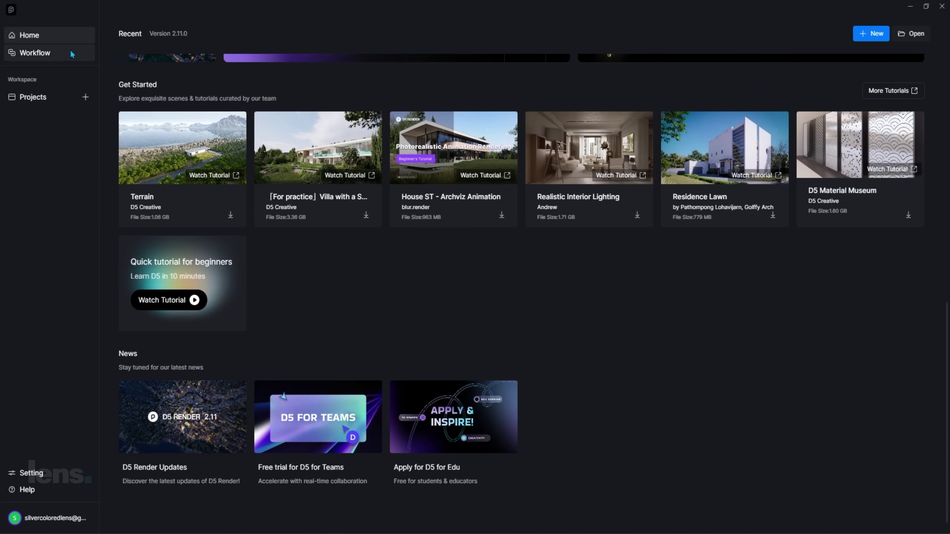
Step: Look through the Render, Lite and Sync workflow pages and the projects list
{"action": "left_click", "coordinate": [68, 54]}
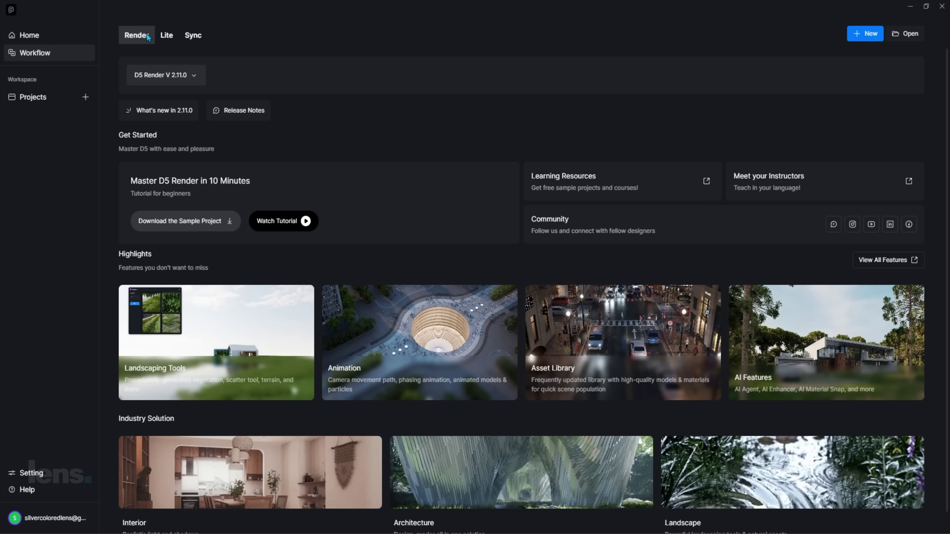
{"action": "left_click", "coordinate": [167, 36]}
{"action": "left_click", "coordinate": [193, 37]}
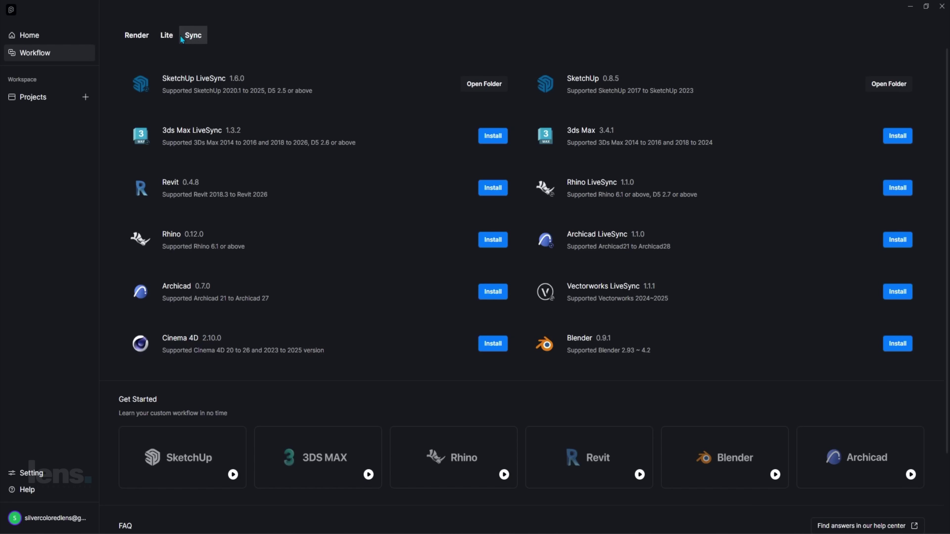
{"action": "left_click", "coordinate": [137, 35]}
{"action": "left_click", "coordinate": [81, 99]}
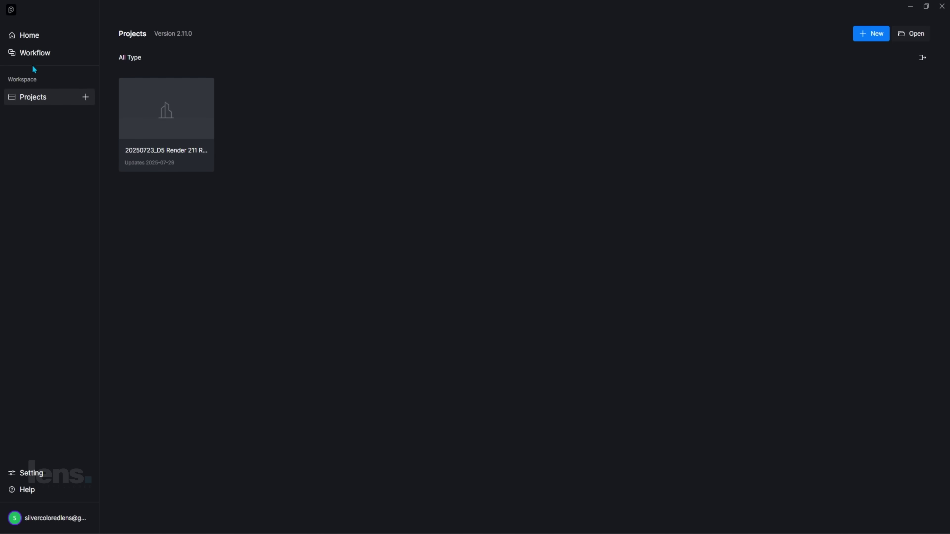
Step: View the launcher's settings page and the account page
{"action": "left_click", "coordinate": [38, 476]}
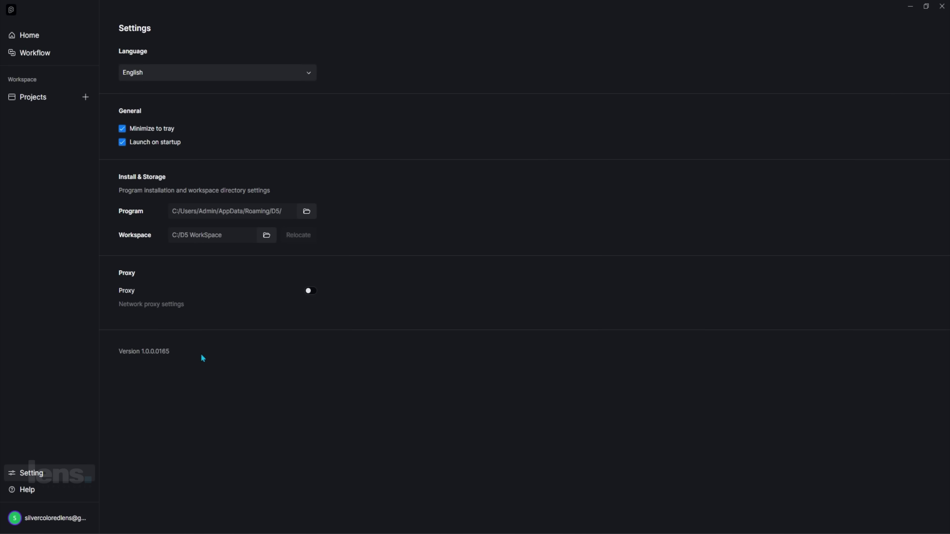
{"action": "left_click", "coordinate": [38, 521]}
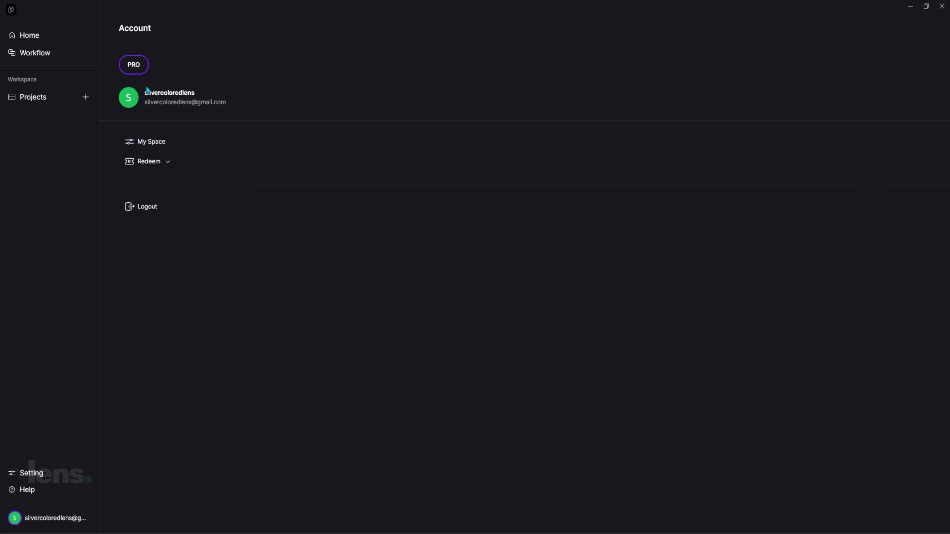
{"action": "left_click", "coordinate": [37, 36]}
Step: Review the Sync plug-ins and the D5 Render version choices on the workflow page
{"action": "left_click", "coordinate": [36, 52]}
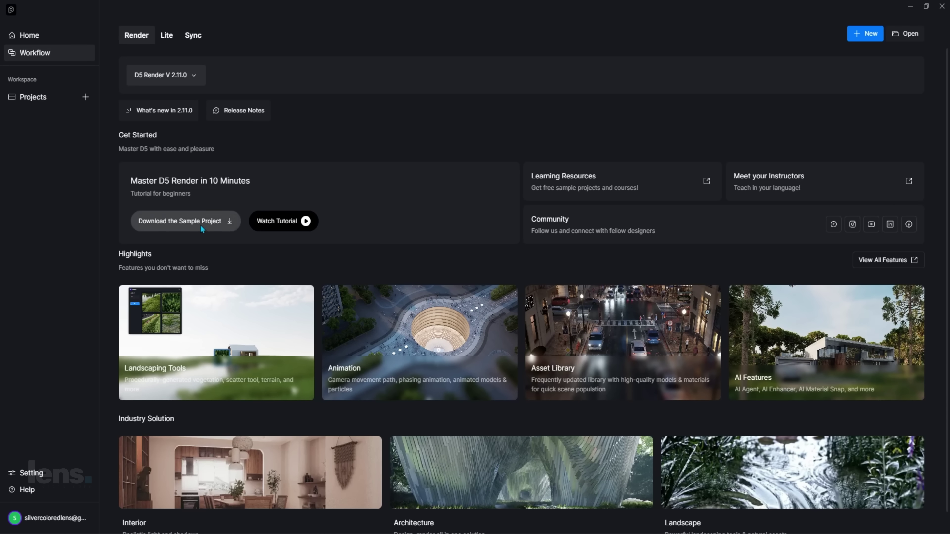
{"action": "left_click", "coordinate": [191, 36]}
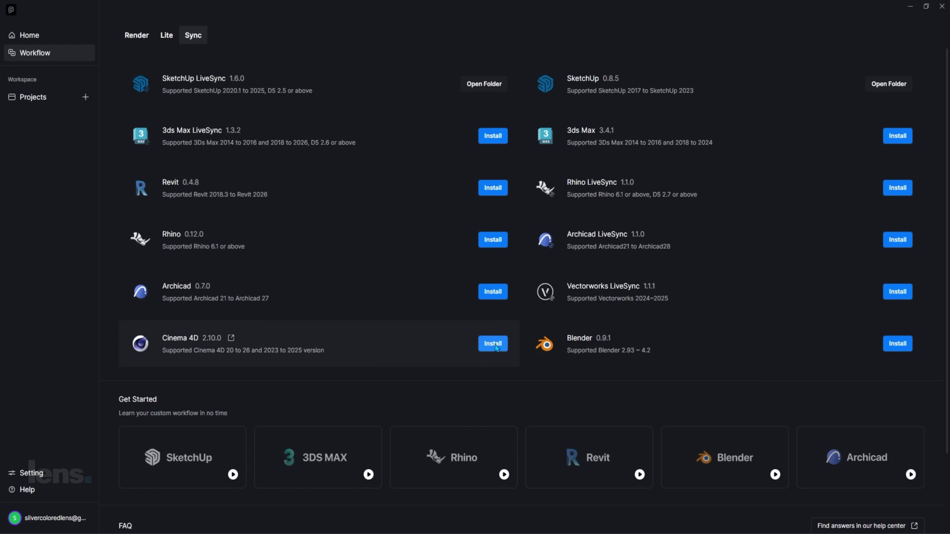
{"action": "scroll", "coordinate": [482, 377], "scroll_direction": "down", "scroll_amount": 3}
{"action": "left_click", "coordinate": [137, 35]}
{"action": "left_click", "coordinate": [165, 75]}
{"action": "left_click", "coordinate": [194, 75]}
Step: Read the What's New in 2.11 entries on AI PBR Material Snap, Parallel Projection and Custom Path
{"action": "left_click", "coordinate": [161, 110]}
{"action": "left_click", "coordinate": [298, 207]}
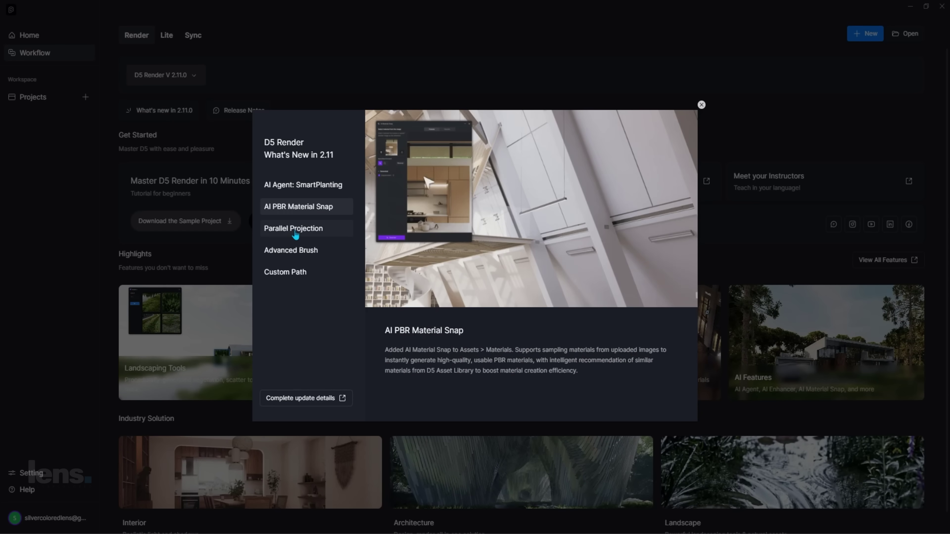
{"action": "left_click", "coordinate": [295, 232]}
{"action": "left_click", "coordinate": [294, 276]}
{"action": "left_click", "coordinate": [702, 106]}
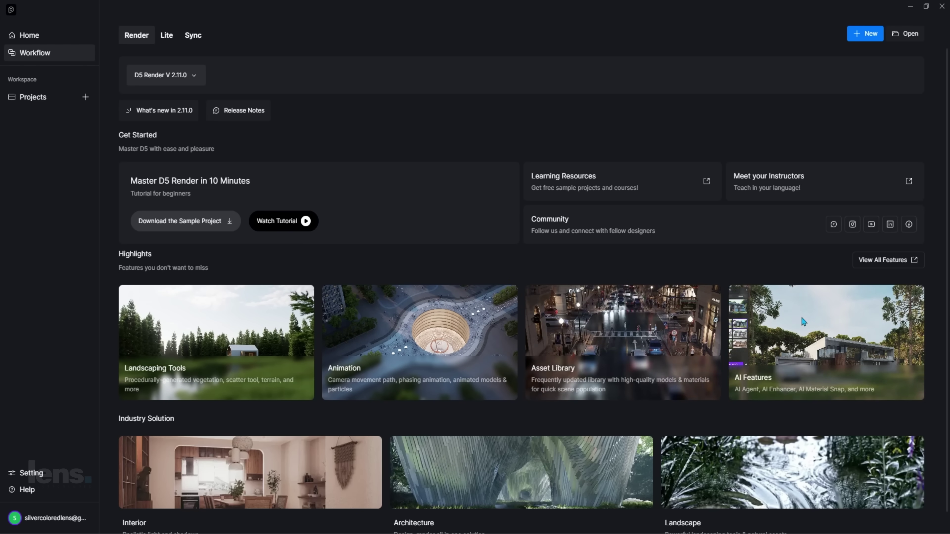
Step: Look at the D5 Lite page and the list of supported Sync plug-ins
{"action": "scroll", "coordinate": [803, 321], "scroll_direction": "down", "scroll_amount": 1}
{"action": "left_click", "coordinate": [167, 36]}
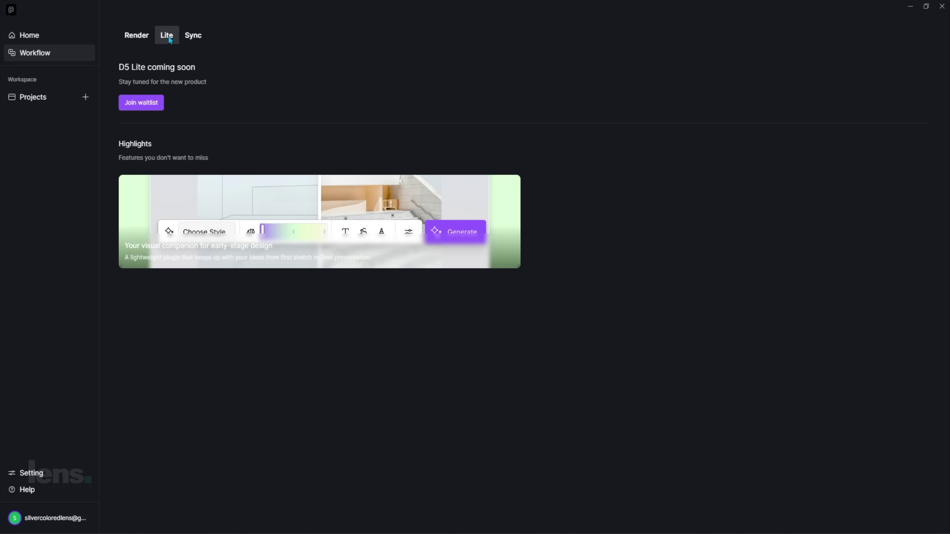
{"action": "left_click", "coordinate": [194, 35]}
{"action": "scroll", "coordinate": [285, 276], "scroll_direction": "up", "scroll_amount": 2}
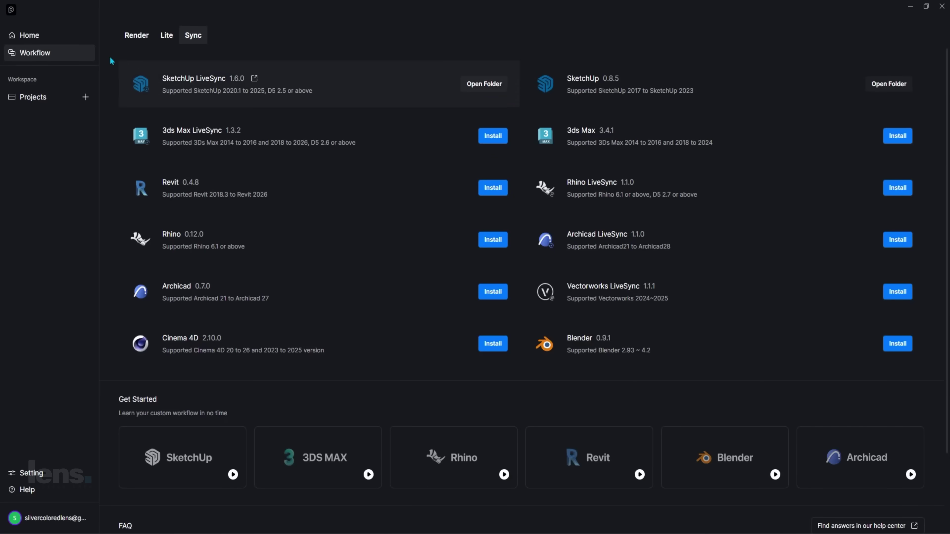
Step: Look over the home page again and return to the Render workflow page
{"action": "left_click", "coordinate": [47, 35]}
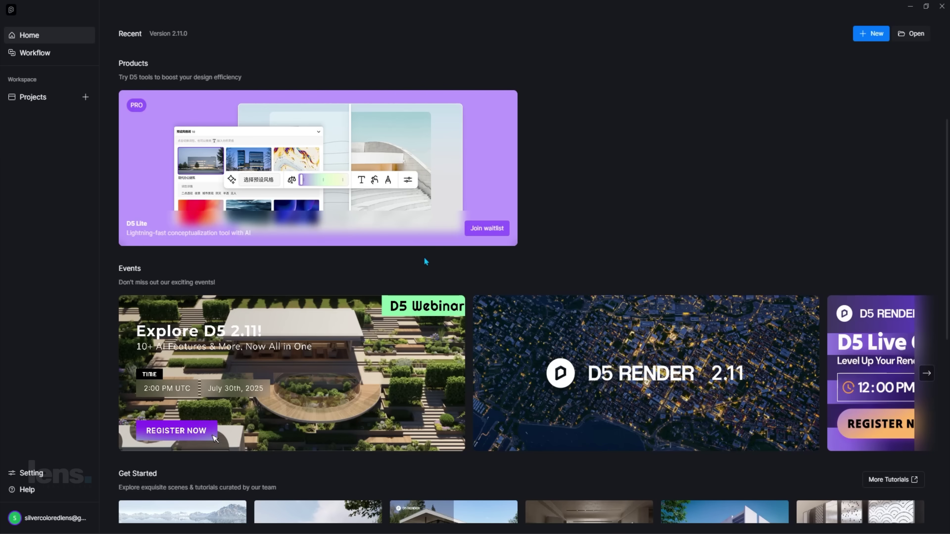
{"action": "scroll", "coordinate": [427, 261], "scroll_direction": "down", "scroll_amount": 8}
{"action": "scroll", "coordinate": [215, 385], "scroll_direction": "up", "scroll_amount": 7}
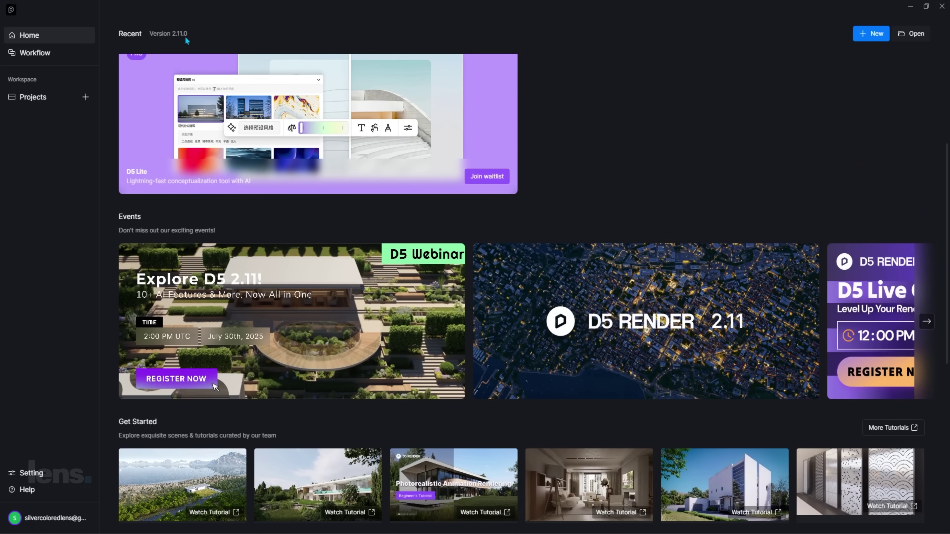
{"action": "left_click", "coordinate": [90, 53]}
{"action": "left_click", "coordinate": [137, 35]}
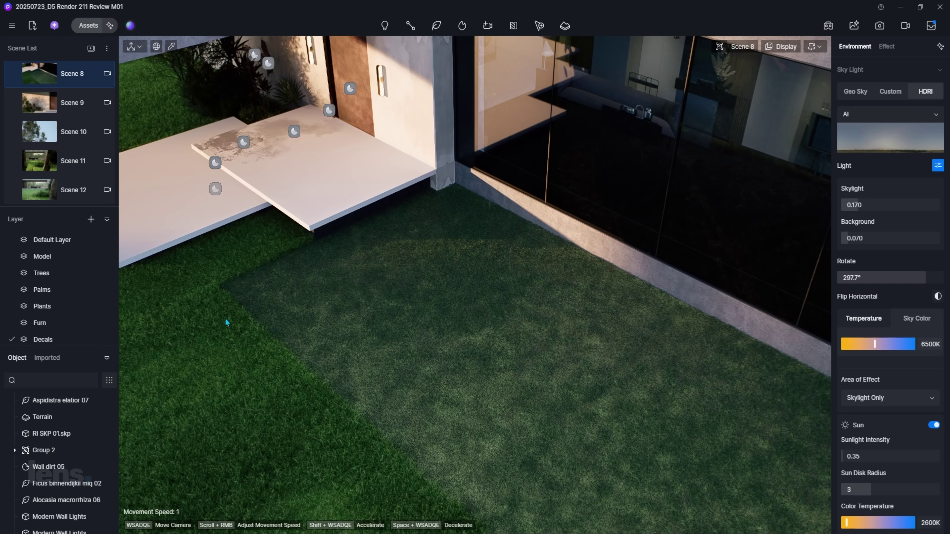
Step: Switch to scene 01 and open the AI Agent's SmartPlanting options
{"action": "scroll", "coordinate": [77, 144], "scroll_direction": "up", "scroll_amount": 10}
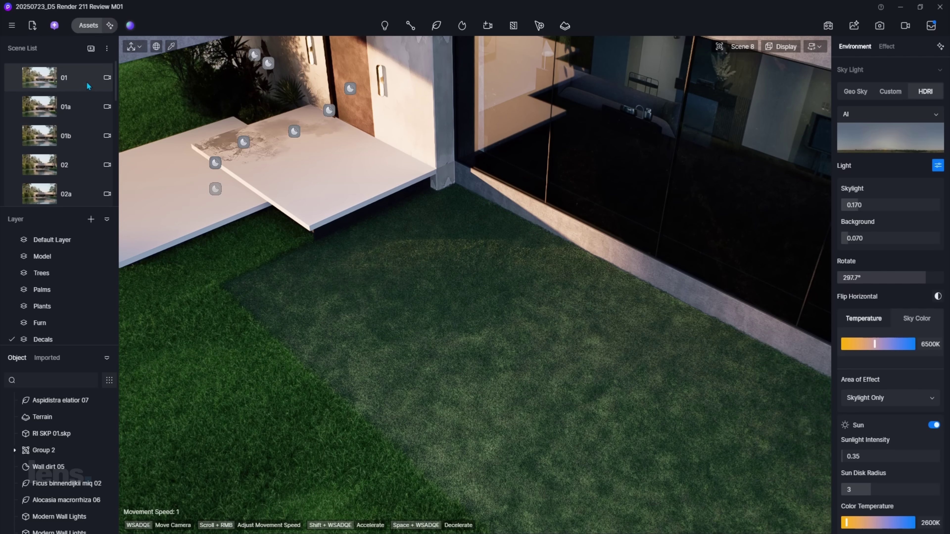
{"action": "left_click", "coordinate": [87, 82]}
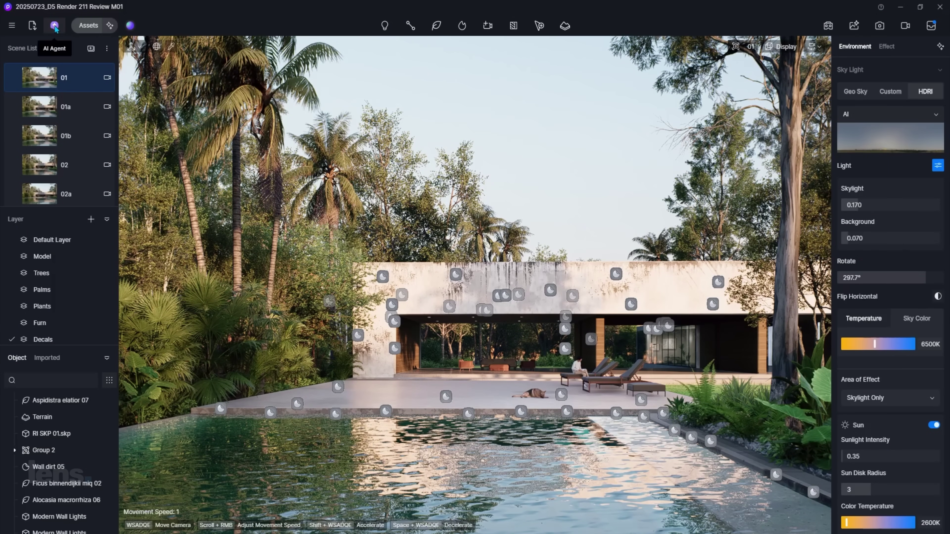
{"action": "left_click", "coordinate": [54, 25]}
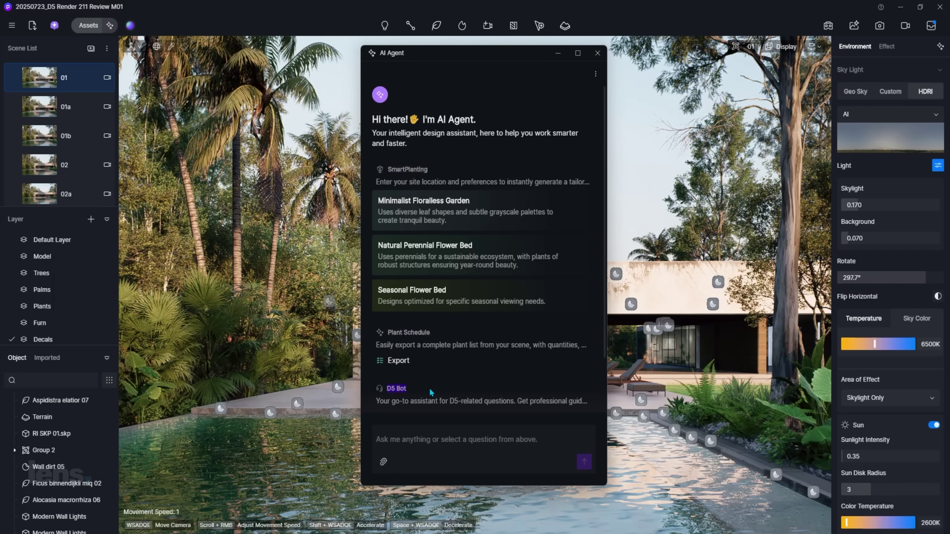
{"action": "left_click_drag", "start_coordinate": [388, 169], "coordinate": [433, 171]}
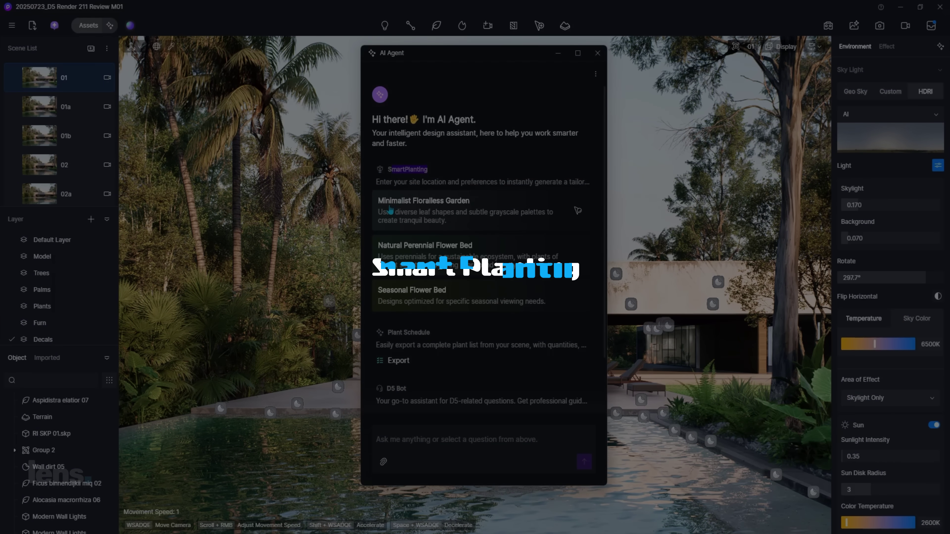
Step: Generate a Minimalist Floralless Garden plan for Switzerland with sun-drenched, drought-adapted conditions, and review the plan details
{"action": "left_click", "coordinate": [390, 212]}
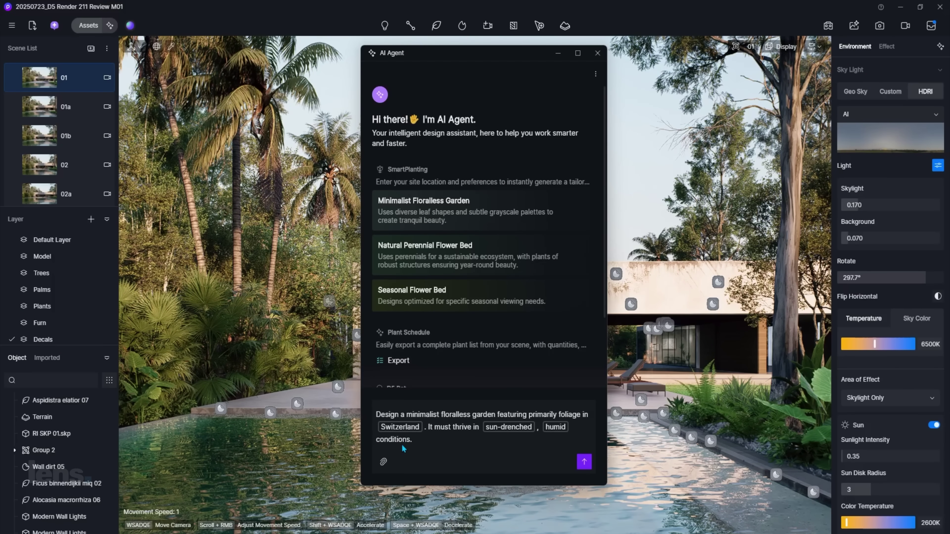
{"action": "left_click", "coordinate": [424, 274]}
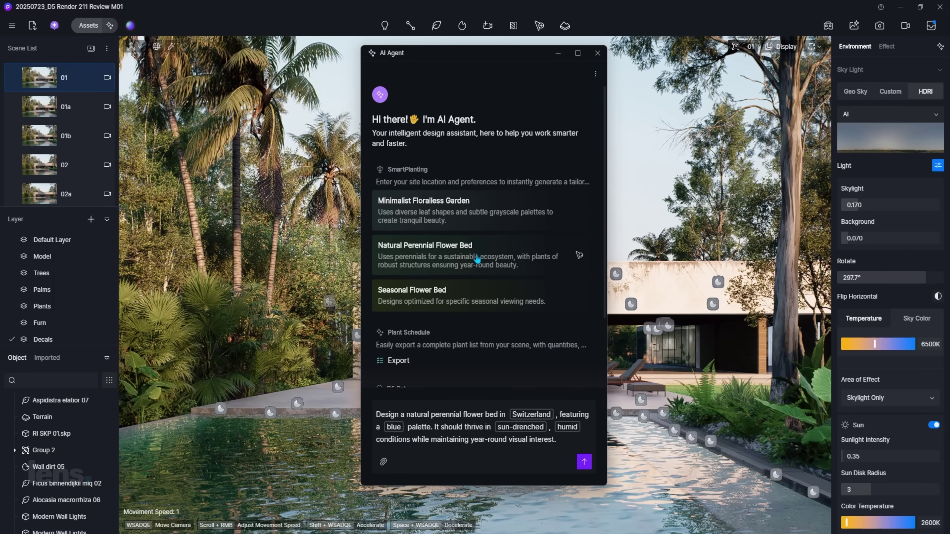
{"action": "left_click", "coordinate": [483, 210]}
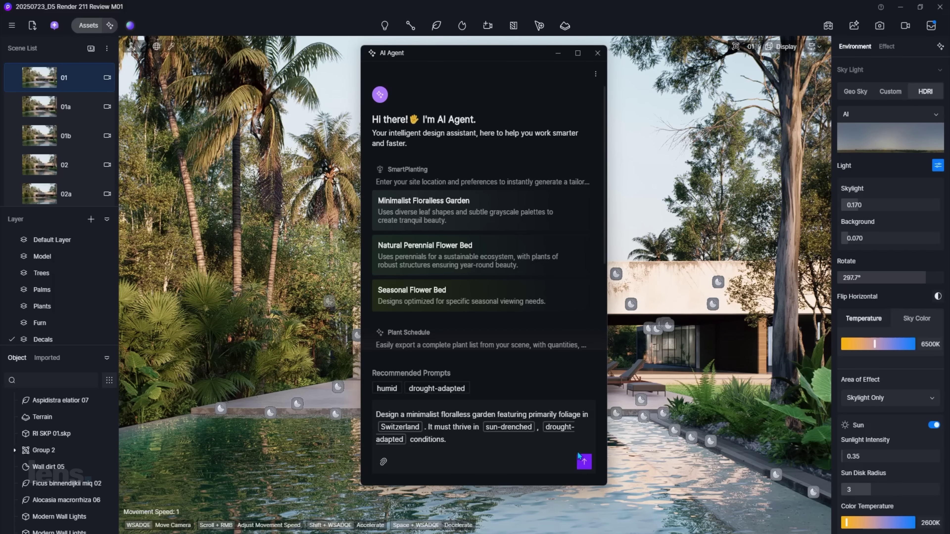
{"action": "left_click", "coordinate": [585, 466]}
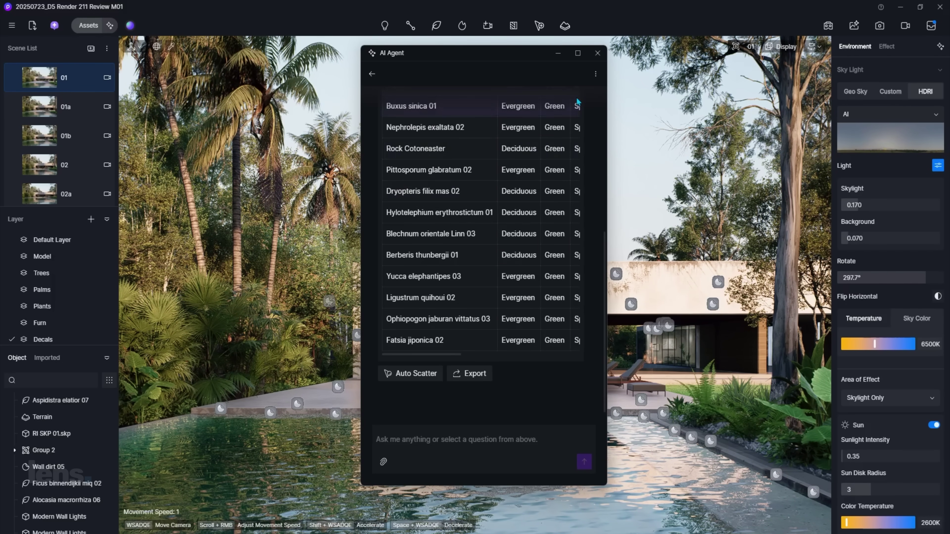
{"action": "left_click", "coordinate": [578, 52]}
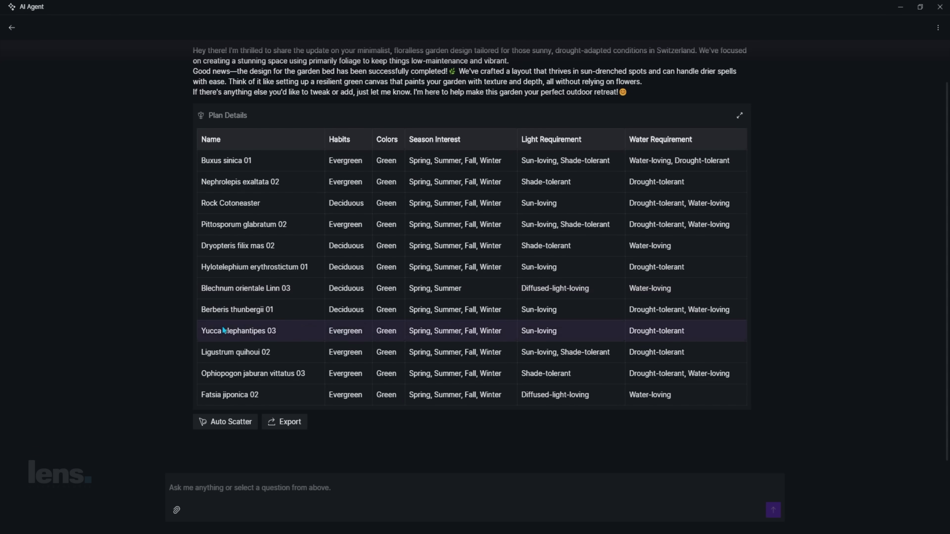
{"action": "left_click", "coordinate": [920, 8]}
Step: In Scene 8, auto-scatter the generated plants over the dark grass patch beside the glass facade, and rotate the HDRI sky
{"action": "scroll", "coordinate": [78, 116], "scroll_direction": "down", "scroll_amount": 10}
{"action": "left_click", "coordinate": [79, 75]}
{"action": "left_click_drag", "start_coordinate": [495, 58], "coordinate": [714, 52]}
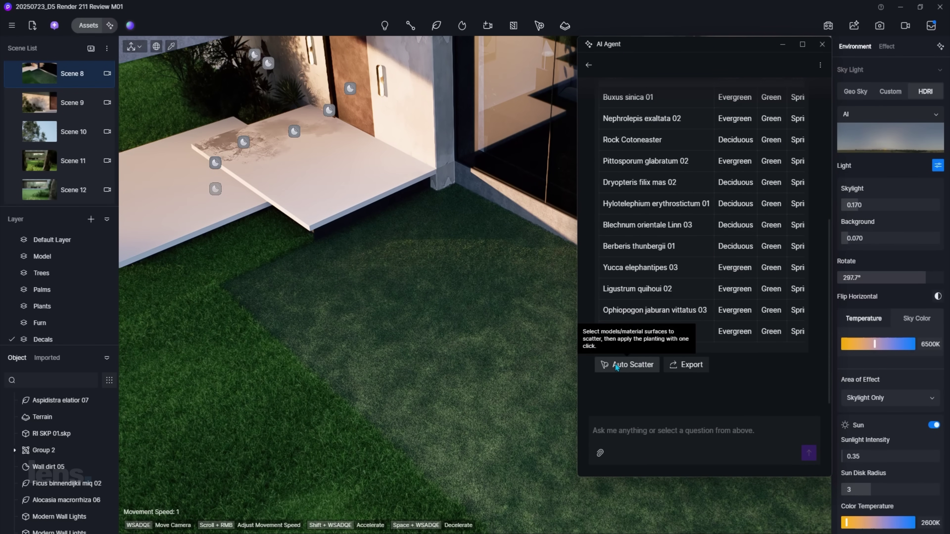
{"action": "left_click", "coordinate": [627, 364]}
{"action": "left_click", "coordinate": [472, 312]}
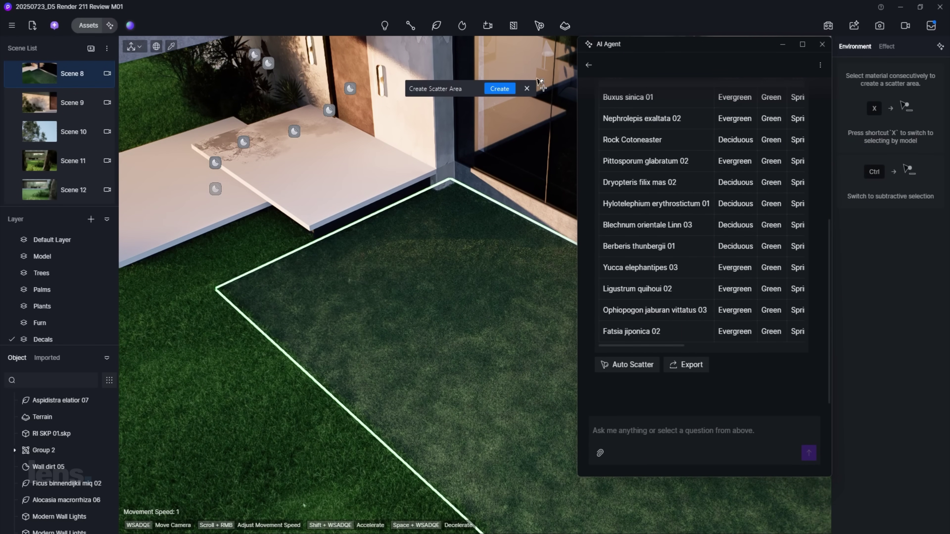
{"action": "left_click", "coordinate": [503, 91]}
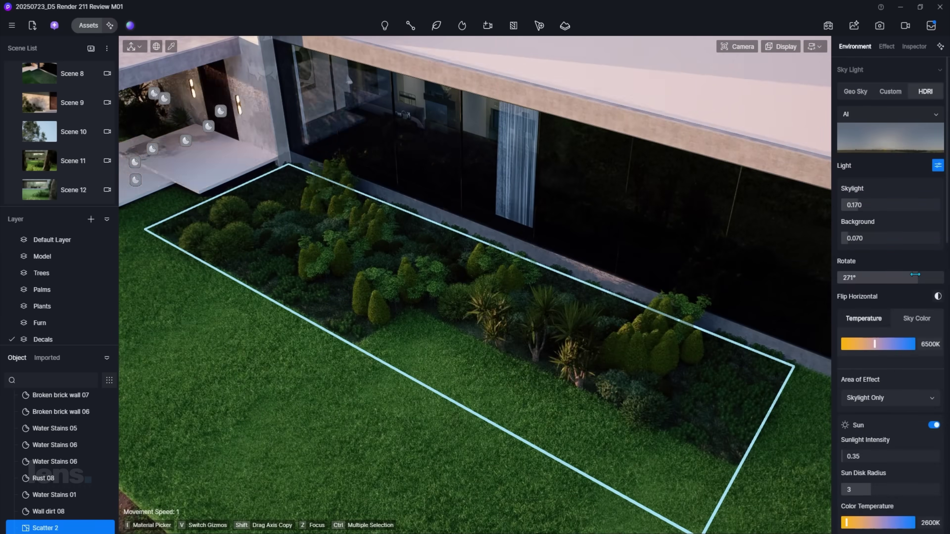
{"action": "left_click_drag", "start_coordinate": [898, 247], "coordinate": [927, 249]}
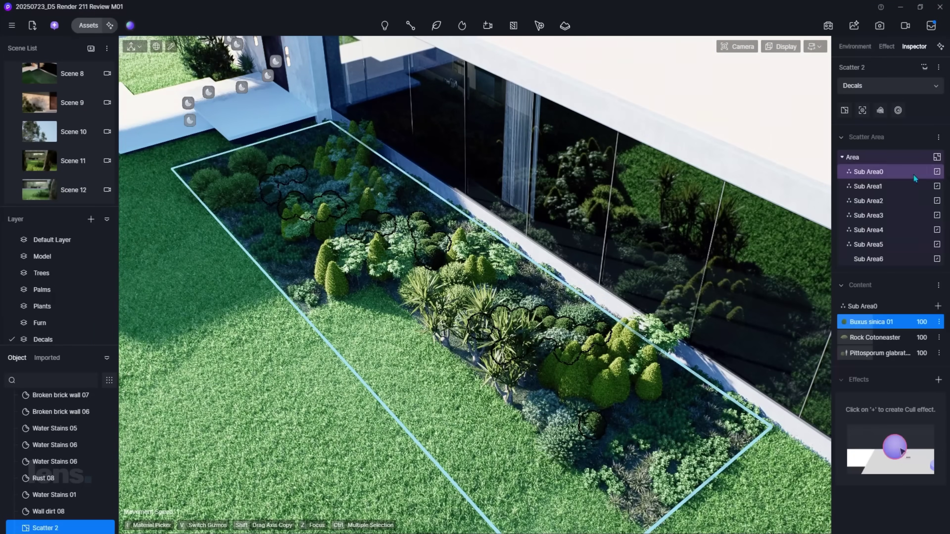
Step: Set the occurrence weights in Sub Area0 to 10 for Buxus sinica 01, 15 for Rock Cotoneaster and 20 for Pittosporum glabratum
{"action": "left_click", "coordinate": [859, 380]}
{"action": "left_click", "coordinate": [898, 338]}
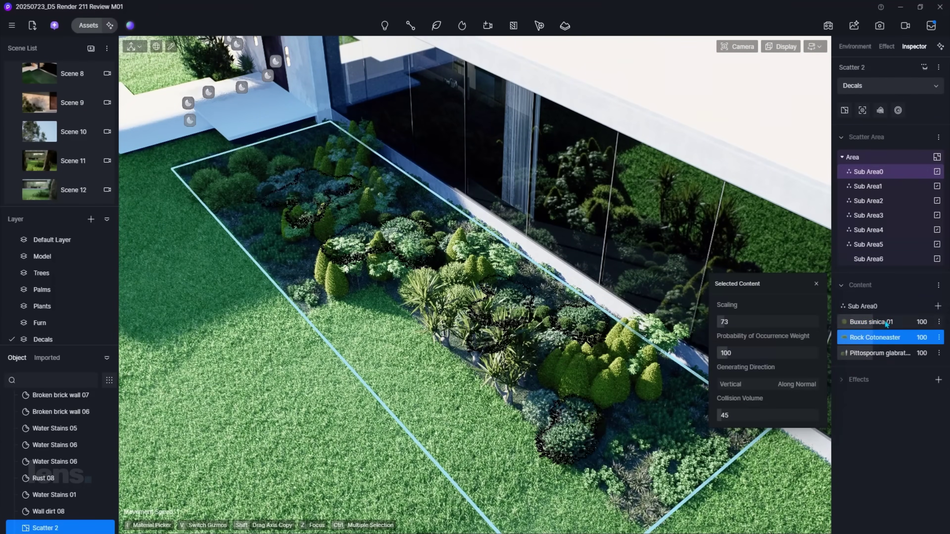
{"action": "left_click", "coordinate": [890, 354]}
{"action": "left_click", "coordinate": [927, 336]}
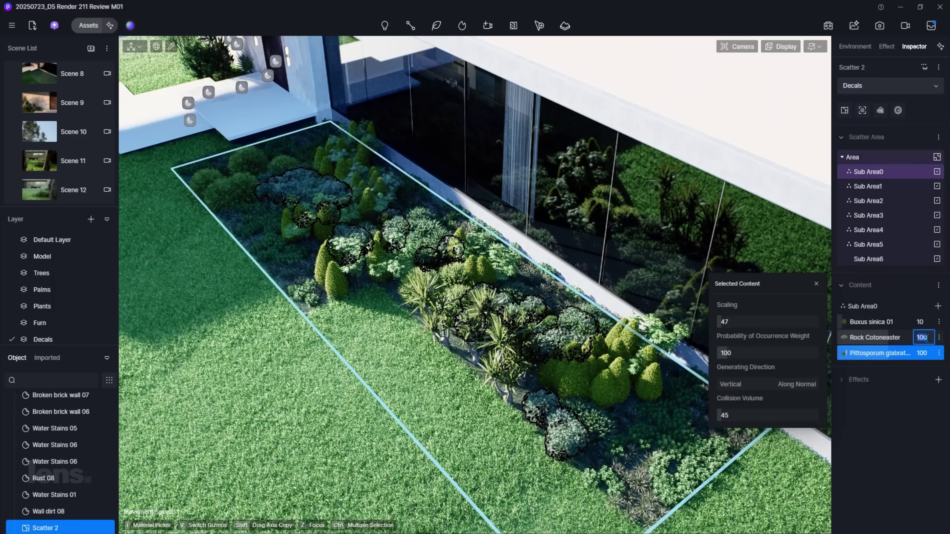
{"action": "type", "text": "15"}
{"action": "left_click", "coordinate": [921, 366]}
Step: Divide Sub Area0 of the scatter with Edge Divide and switch it to Image Divide
{"action": "left_click", "coordinate": [937, 171]}
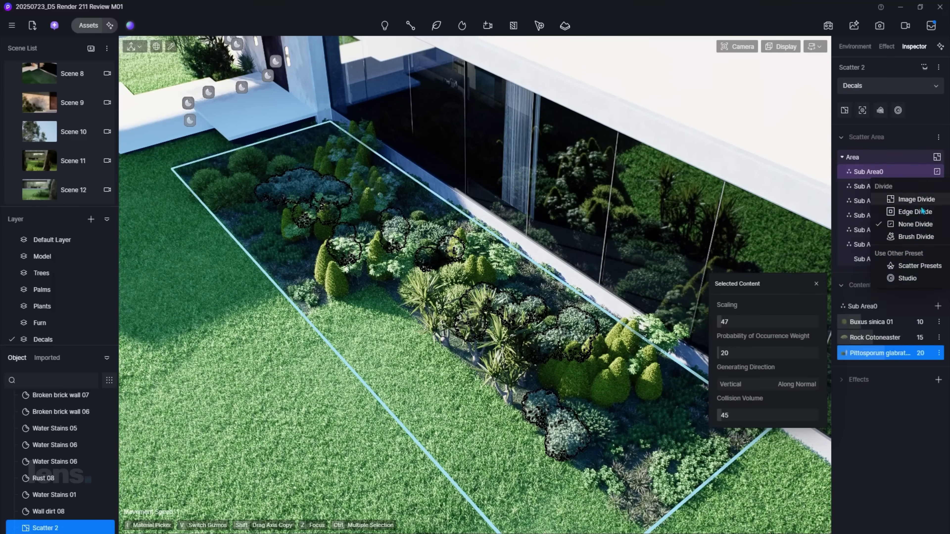
{"action": "left_click", "coordinate": [915, 212]}
{"action": "left_click", "coordinate": [937, 171]}
{"action": "left_click", "coordinate": [909, 200]}
{"action": "left_click", "coordinate": [850, 172]}
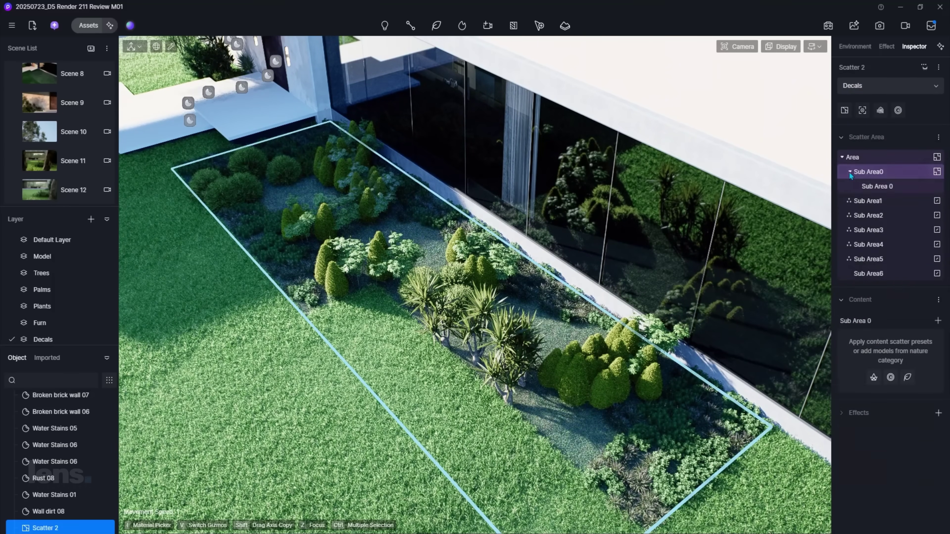
{"action": "left_click", "coordinate": [850, 172]}
Step: Go through the scatter's sub areas one by one to examine which plants and zone each covers
{"action": "left_click", "coordinate": [876, 202]}
{"action": "left_click", "coordinate": [888, 233]}
{"action": "left_click", "coordinate": [889, 247]}
{"action": "left_click", "coordinate": [888, 262]}
{"action": "left_click", "coordinate": [884, 274]}
{"action": "left_click", "coordinate": [880, 216]}
{"action": "left_click", "coordinate": [878, 203]}
{"action": "left_click", "coordinate": [876, 174]}
{"action": "left_click", "coordinate": [816, 137]}
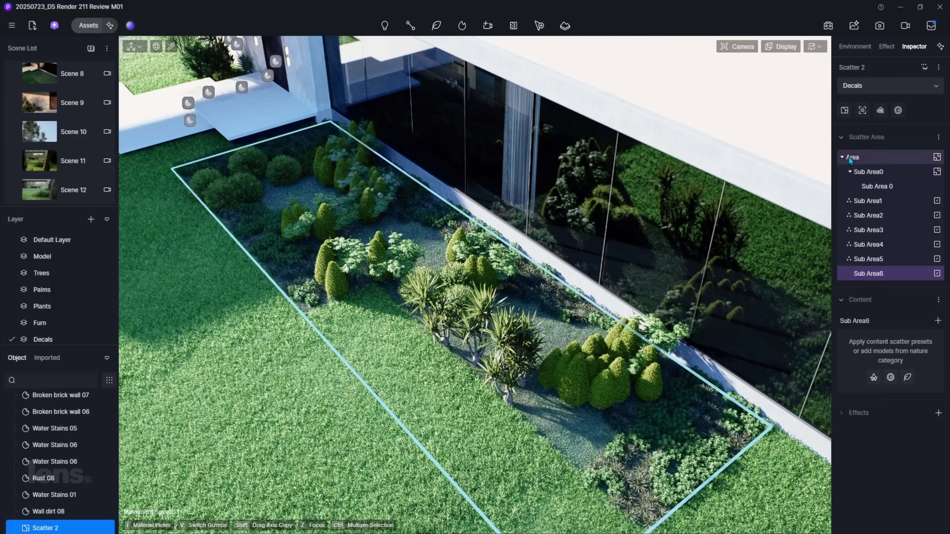
Step: Add a Brush Cull effect to the scatter and brush away the plants across the middle of the bed
{"action": "left_click", "coordinate": [939, 297]}
{"action": "left_click", "coordinate": [913, 322]}
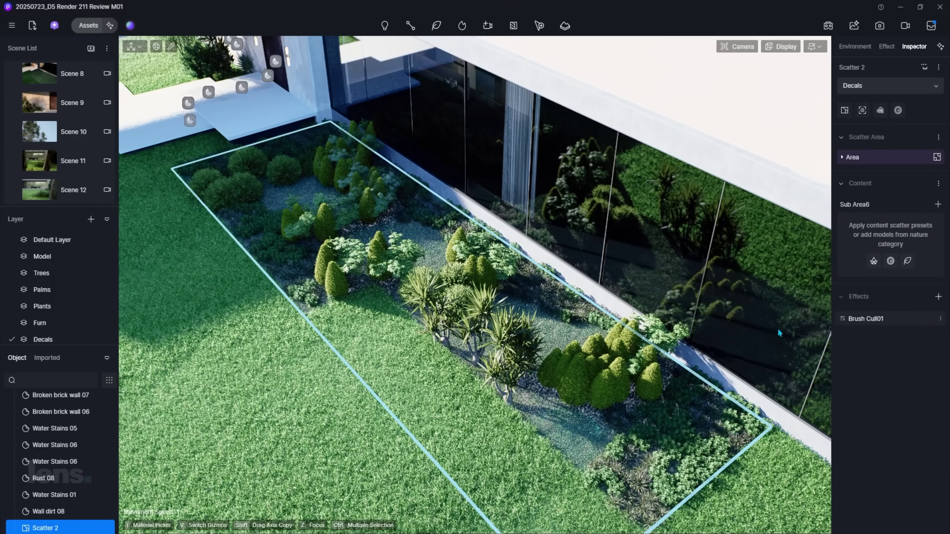
{"action": "mouse_move", "coordinate": [596, 430]}
{"action": "left_mouse_down"}
{"action": "mouse_move", "coordinate": [567, 389]}
{"action": "mouse_move", "coordinate": [237, 233]}
{"action": "mouse_move", "coordinate": [381, 396]}
{"action": "mouse_move", "coordinate": [644, 384]}
{"action": "mouse_move", "coordinate": [556, 377]}
{"action": "mouse_move", "coordinate": [463, 263]}
{"action": "mouse_move", "coordinate": [754, 409]}
{"action": "left_mouse_up"}
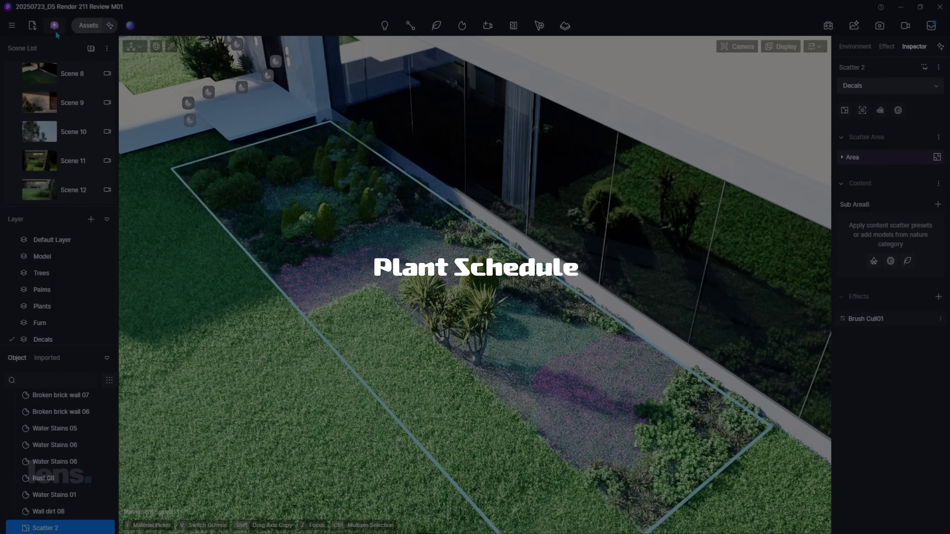
Step: Review the AI Agent's plant plan table in a maximized view, and return to the agent's start page with the Plant Schedule export
{"action": "left_click", "coordinate": [54, 25]}
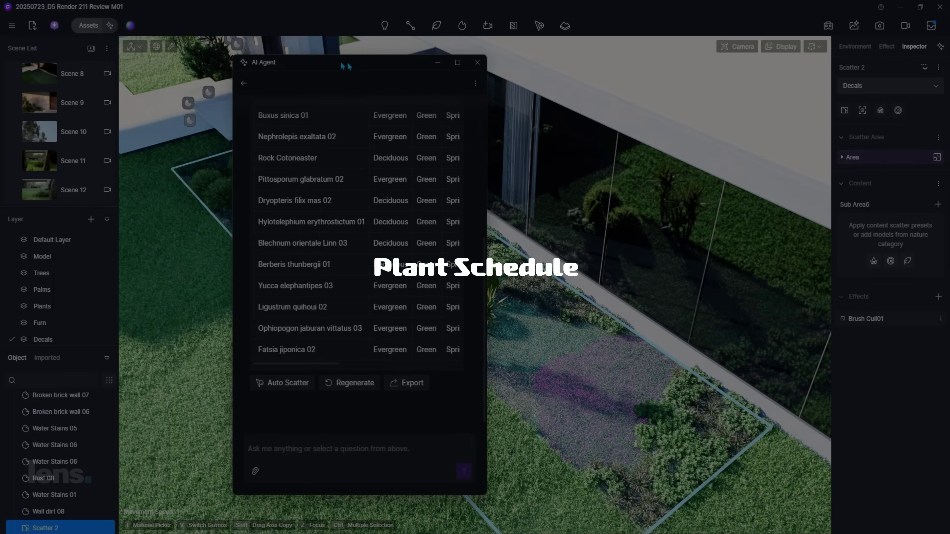
{"action": "left_click_drag", "start_coordinate": [340, 61], "coordinate": [485, 66]}
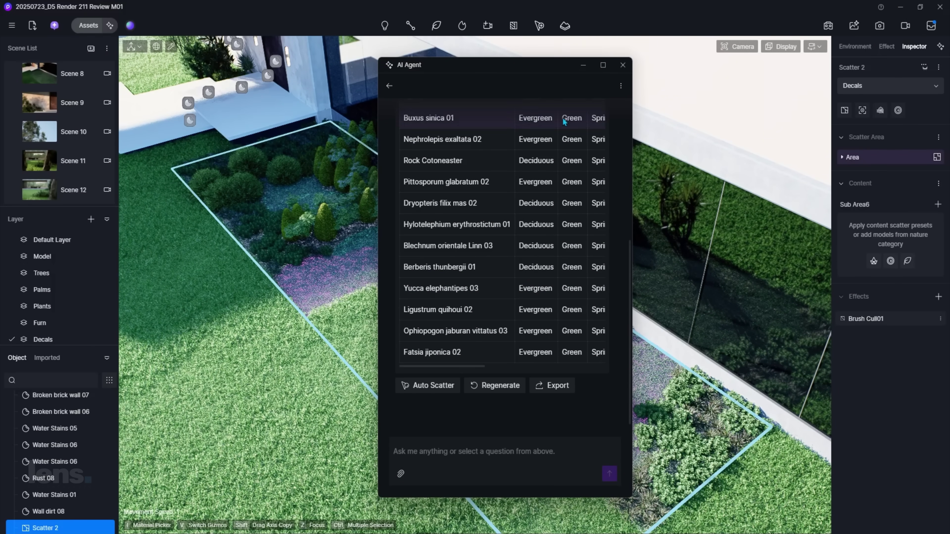
{"action": "left_click", "coordinate": [598, 69]}
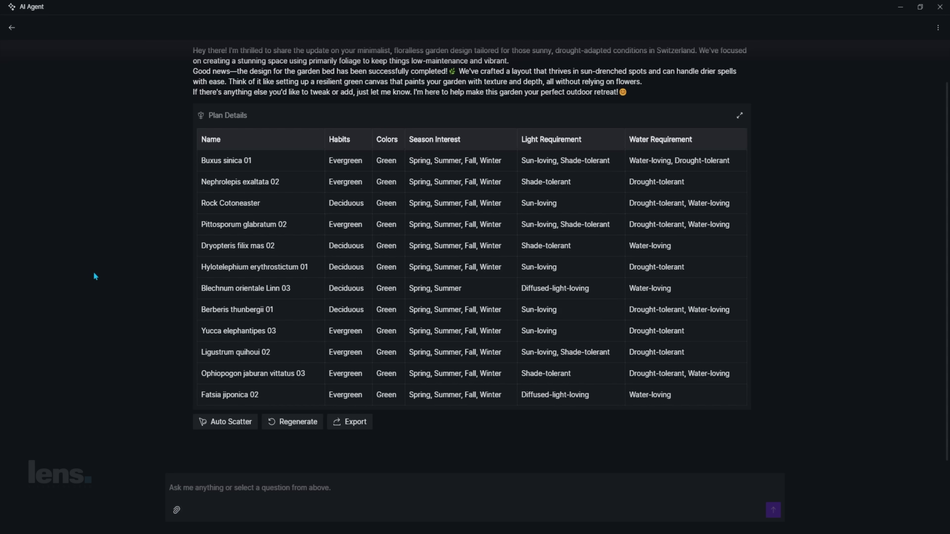
{"action": "left_click", "coordinate": [12, 28]}
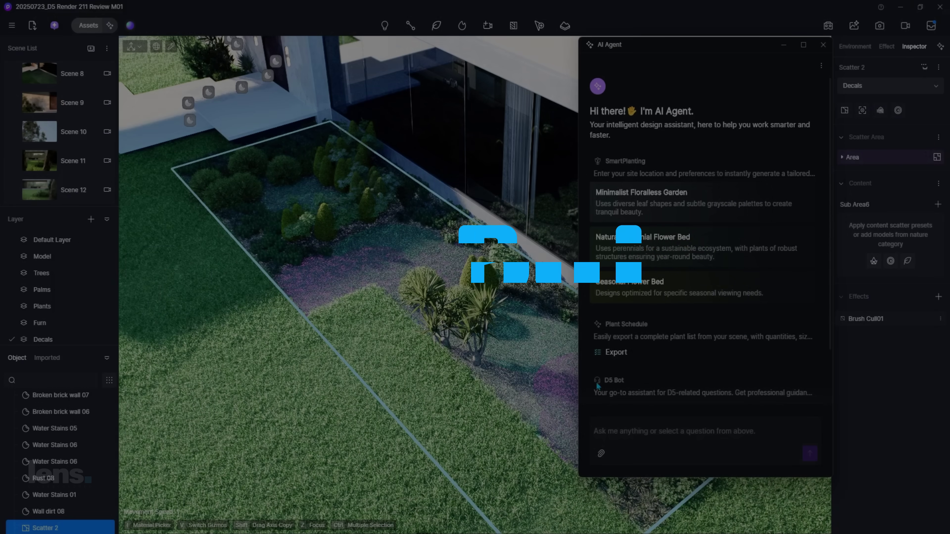
{"action": "left_click_drag", "start_coordinate": [609, 382], "coordinate": [640, 383]}
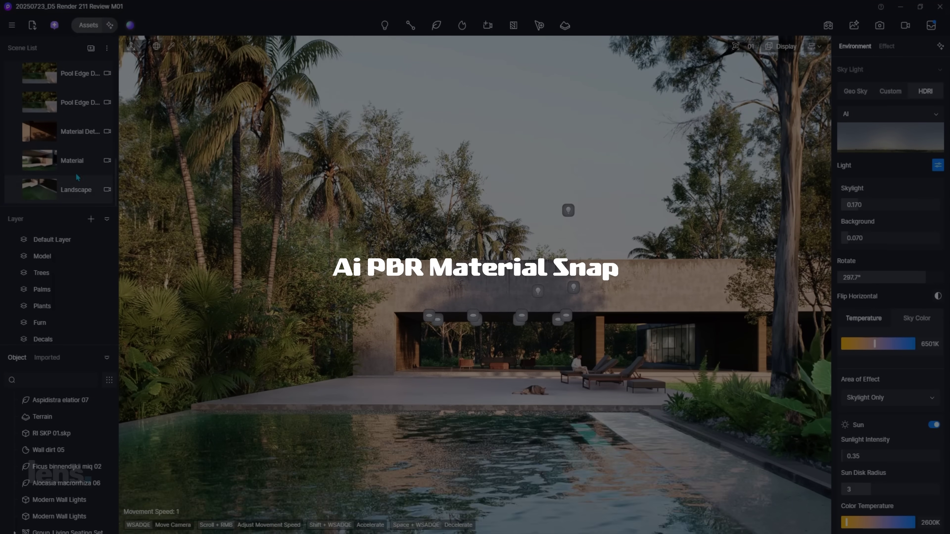
Step: Switch to the Material scene and open AI Material Snap with the interior reference image, checking its Preview and Results views
{"action": "left_click", "coordinate": [76, 173]}
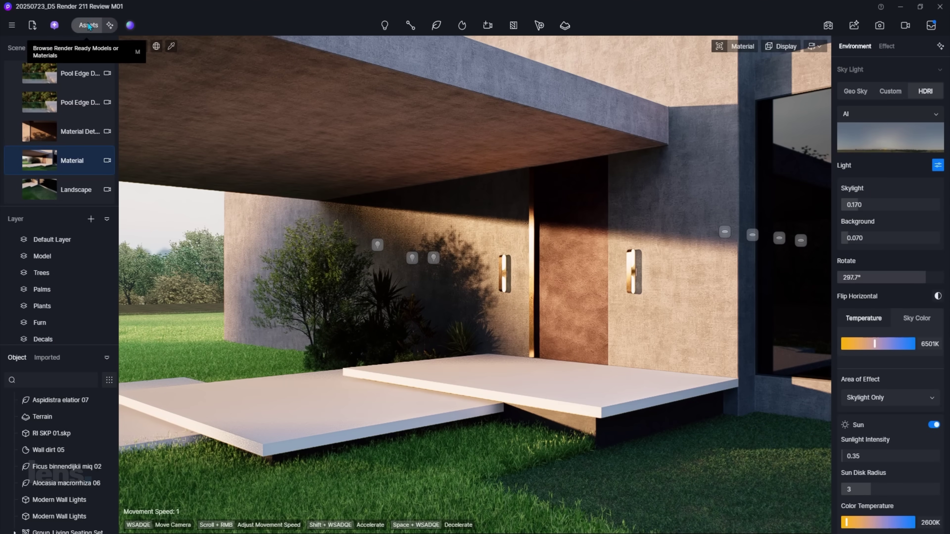
{"action": "left_click", "coordinate": [88, 25]}
{"action": "left_click", "coordinate": [389, 47]}
{"action": "left_click", "coordinate": [396, 6]}
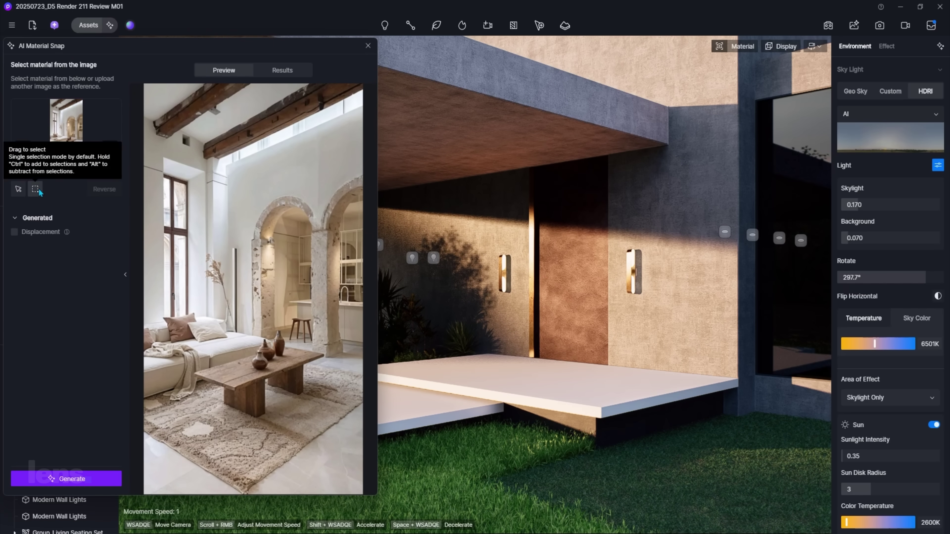
{"action": "mouse_move", "coordinate": [67, 232]}
{"action": "left_click", "coordinate": [273, 74]}
{"action": "left_click", "coordinate": [234, 72]}
Step: Select the weathered plaster wall around the arches in the reference image and generate a material from it
{"action": "left_click", "coordinate": [19, 190]}
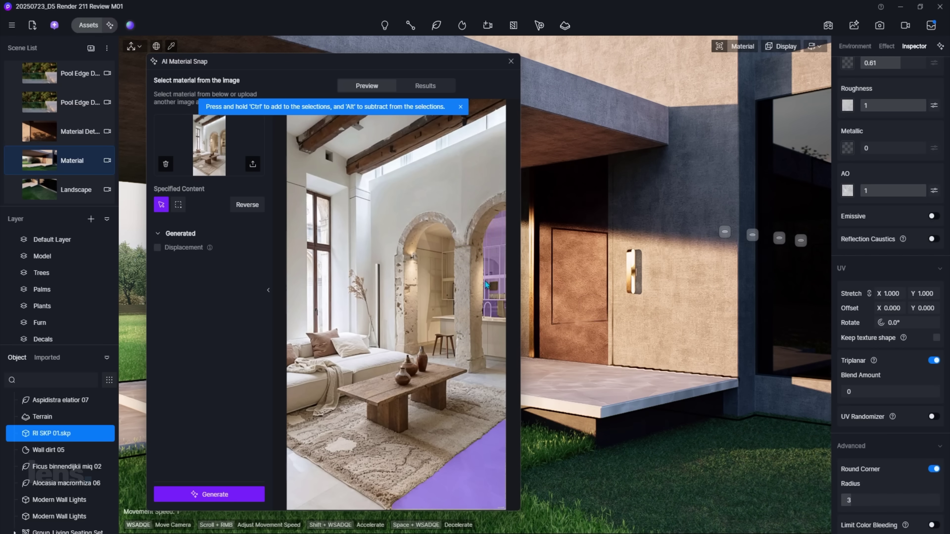
{"action": "left_click", "coordinate": [464, 305]}
{"action": "left_click", "coordinate": [213, 498]}
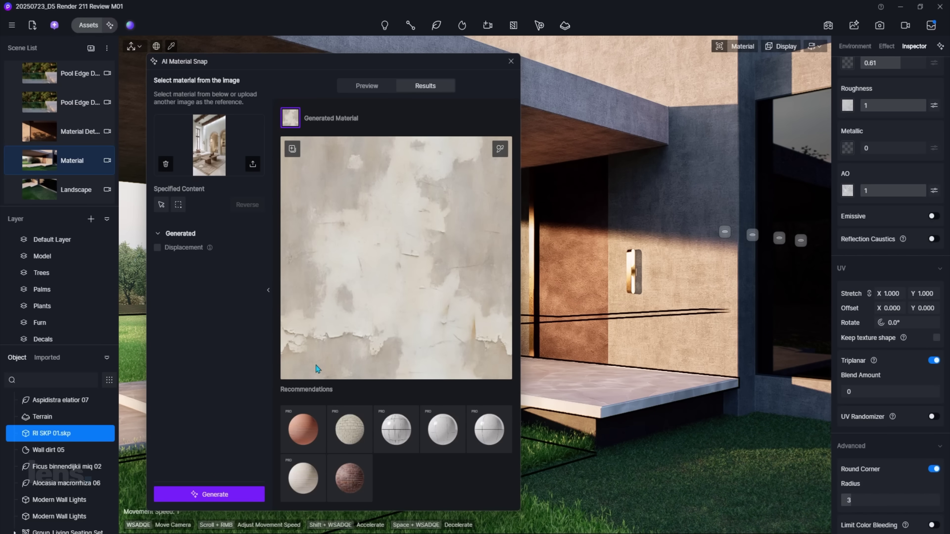
Step: Preview the recommended materials, including the pale brick and reddish wood, and compare them with the generated plaster
{"action": "left_click", "coordinate": [383, 89]}
{"action": "left_click", "coordinate": [430, 86]}
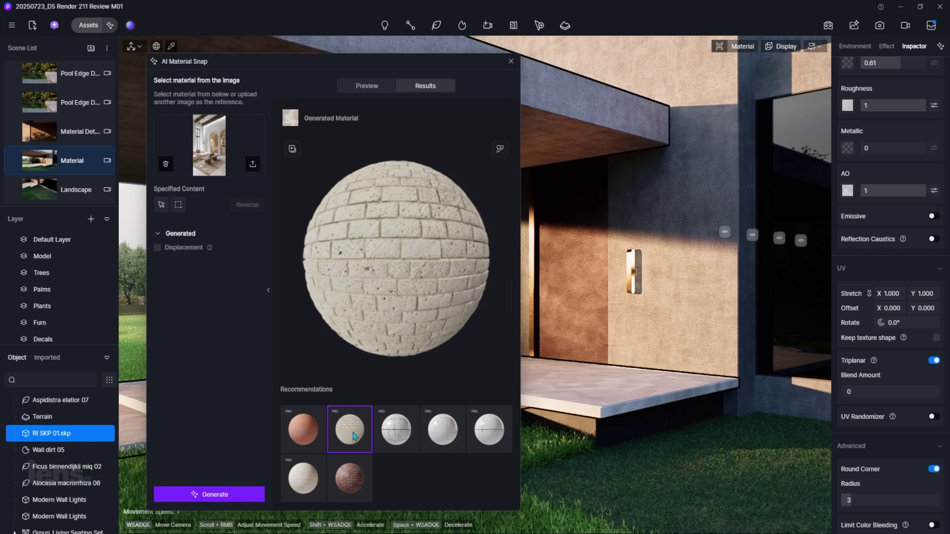
{"action": "left_click", "coordinate": [305, 484]}
{"action": "left_click", "coordinate": [348, 475]}
{"action": "left_click", "coordinate": [304, 427]}
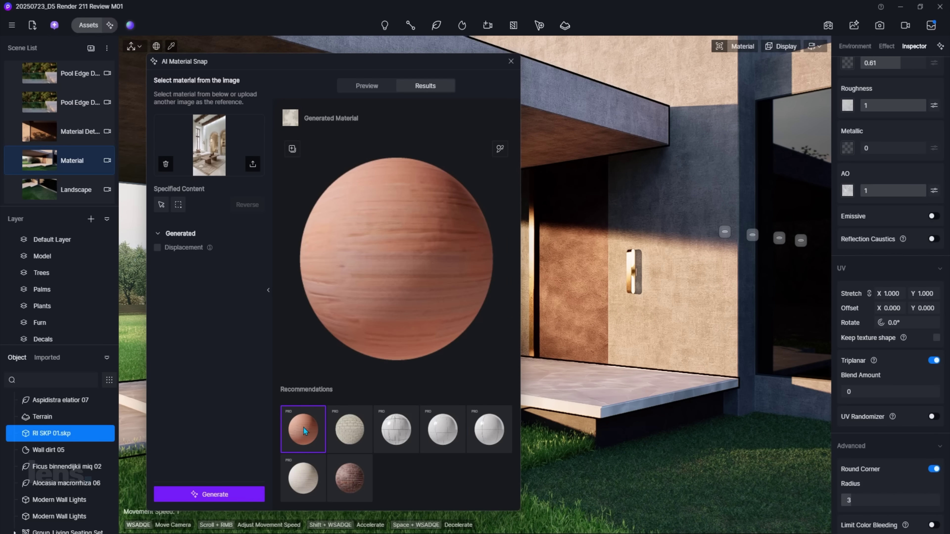
{"action": "left_click", "coordinate": [344, 432]}
{"action": "left_click", "coordinate": [307, 433]}
{"action": "left_click", "coordinate": [321, 120]}
Step: Apply the generated plaster material to the house's exterior wall beside the entrance door
{"action": "left_click", "coordinate": [500, 148]}
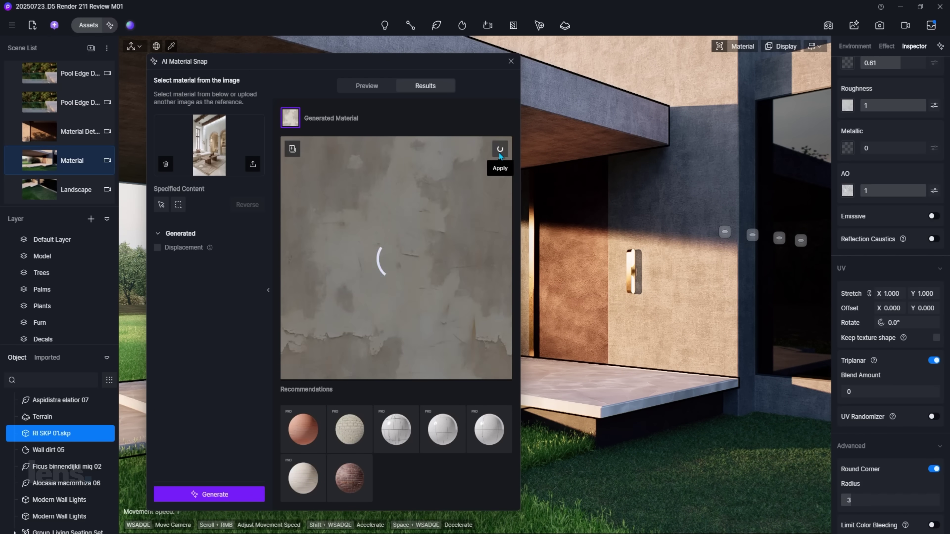
{"action": "left_click", "coordinate": [700, 275]}
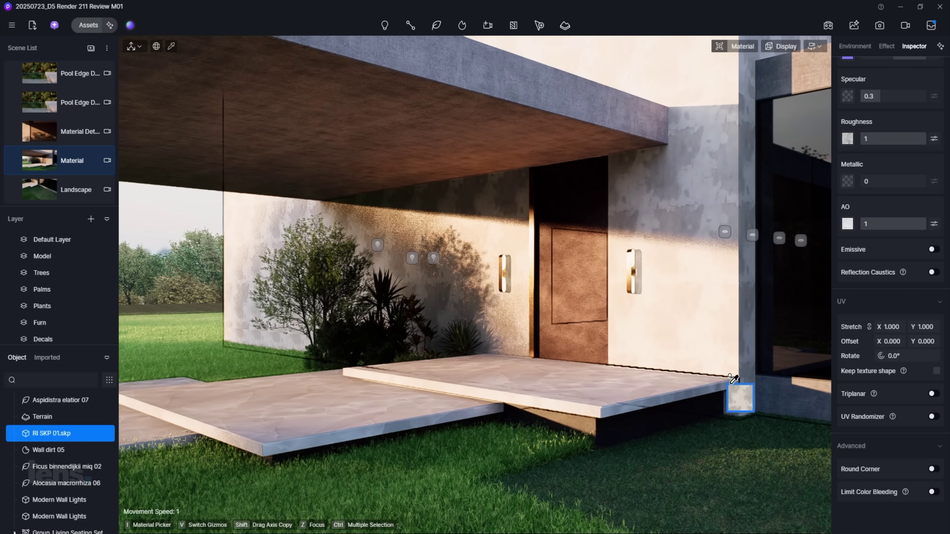
{"action": "key", "text": "Escape"}
Step: Turn on Triplanar mapping and Round Corner with radius 3 for the entrance wall's plaster material
{"action": "left_click", "coordinate": [729, 365]}
{"action": "scroll", "coordinate": [887, 390], "scroll_direction": "up", "scroll_amount": 1}
{"action": "scroll", "coordinate": [887, 390], "scroll_direction": "down", "scroll_amount": 1}
{"action": "left_click", "coordinate": [934, 394]}
{"action": "scroll", "coordinate": [886, 262], "scroll_direction": "up", "scroll_amount": 3}
{"action": "left_click", "coordinate": [848, 136]}
{"action": "left_click_drag", "start_coordinate": [846, 177], "coordinate": [847, 191]}
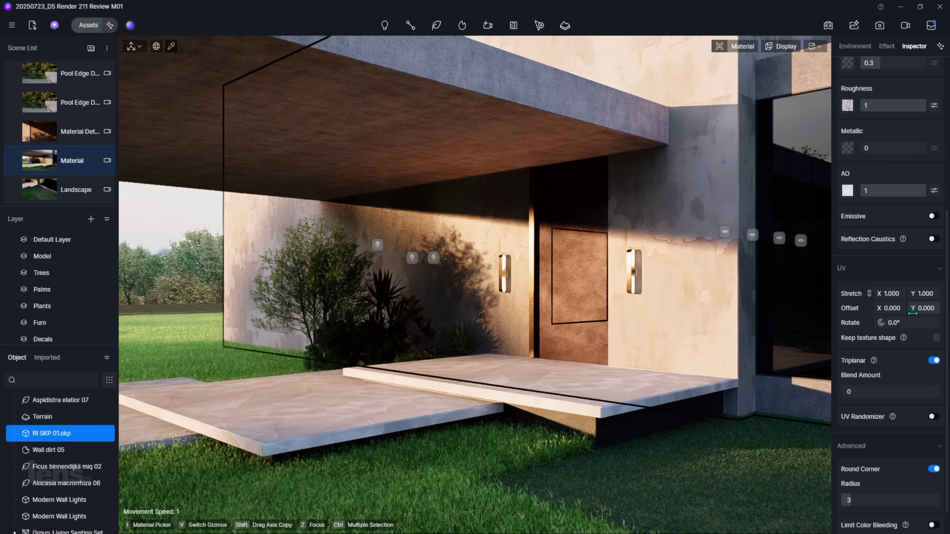
{"action": "left_click", "coordinate": [184, 227]}
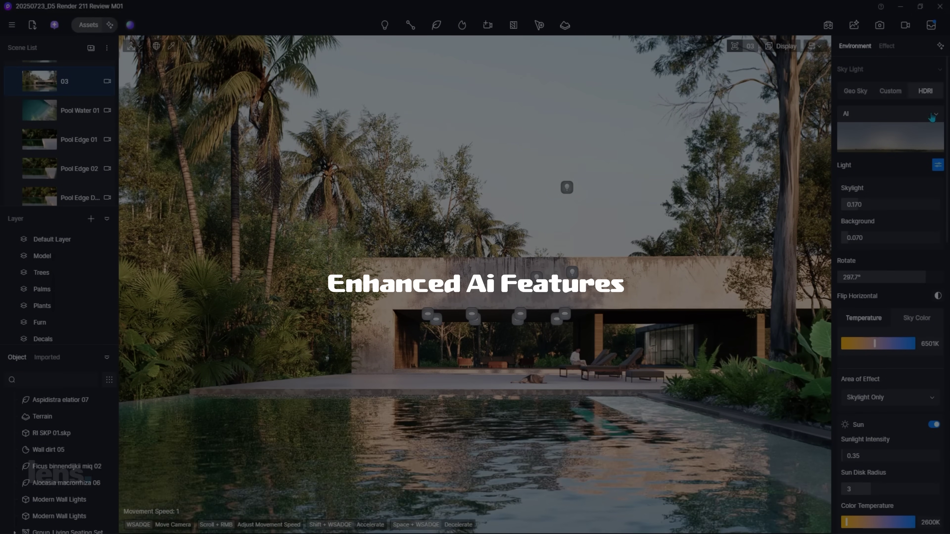
Step: Open AI Atmosphere Match for scene 03, snap the current view, and move the dialog beside the scene list
{"action": "mouse_move", "coordinate": [940, 44]}
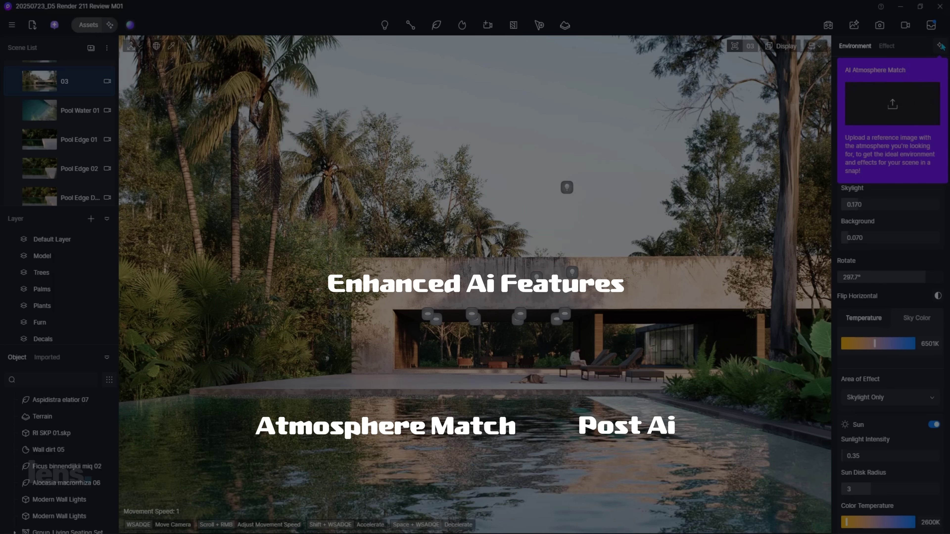
{"action": "left_click", "coordinate": [940, 46]}
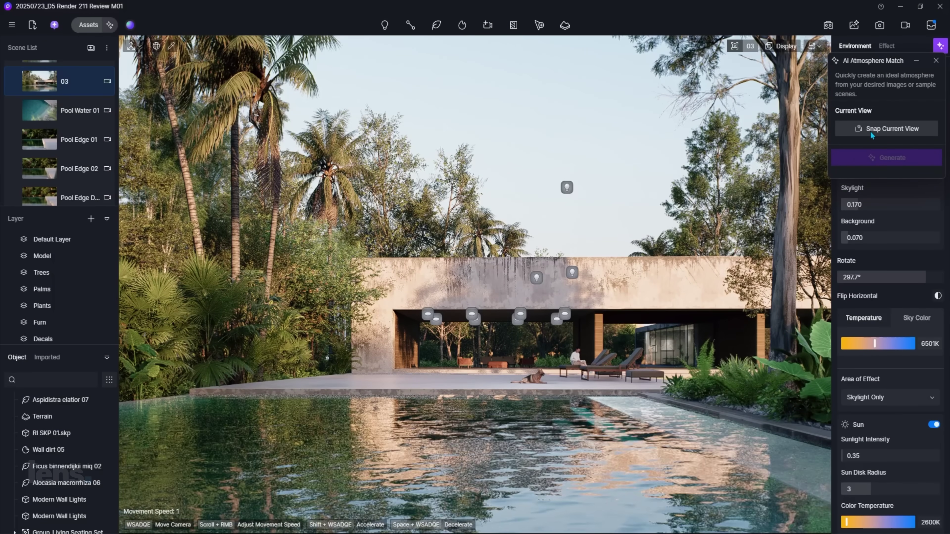
{"action": "left_click", "coordinate": [872, 130]}
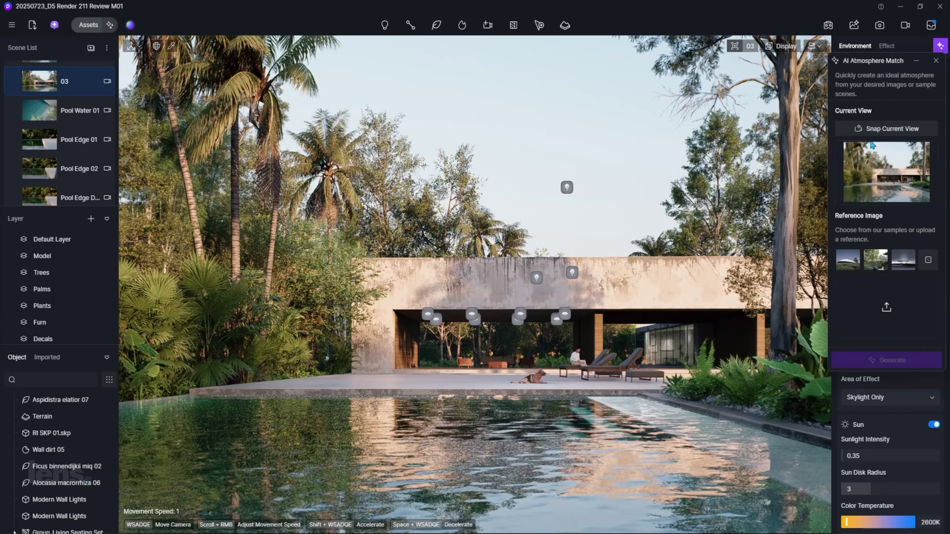
{"action": "left_click_drag", "start_coordinate": [893, 62], "coordinate": [185, 200]}
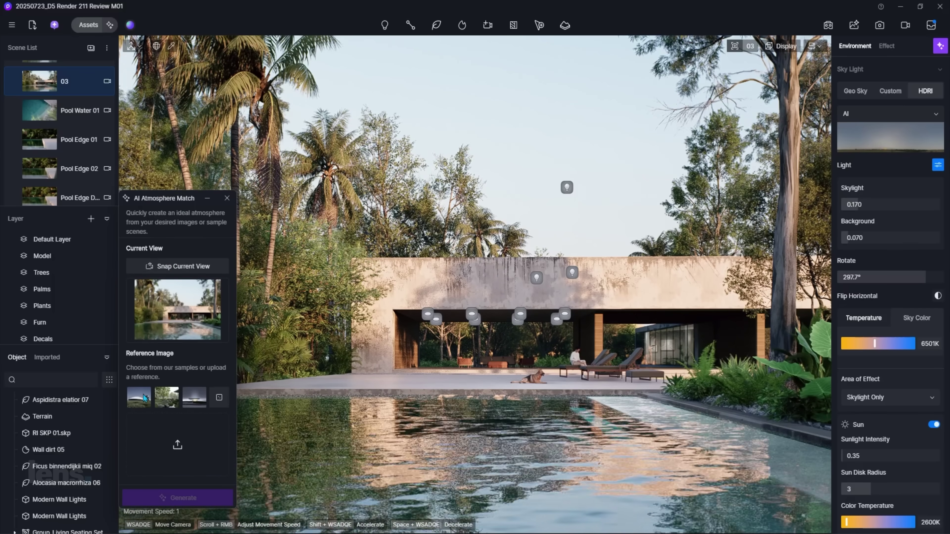
Step: Browse the sample reference images, choose the white rounded building with a path, and generate the matching atmosphere
{"action": "left_click", "coordinate": [200, 404]}
{"action": "left_click", "coordinate": [219, 398]}
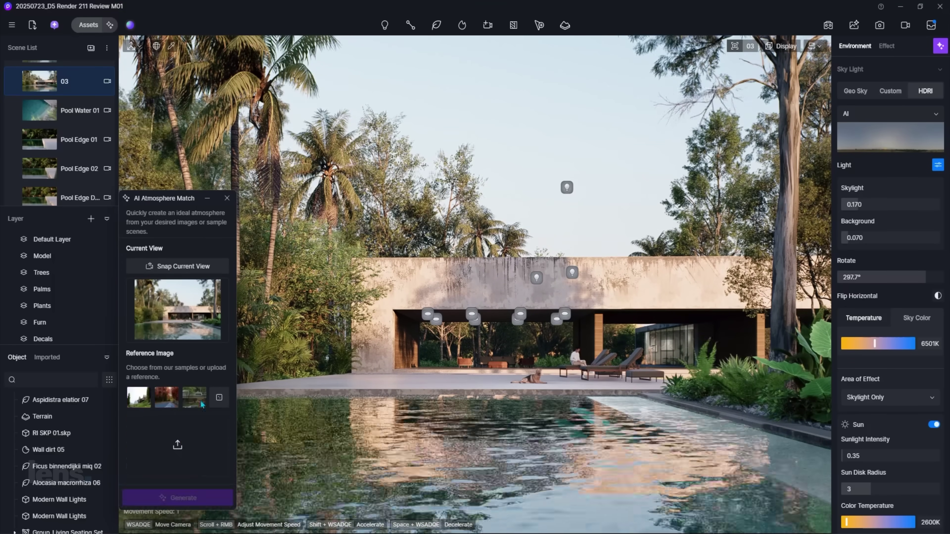
{"action": "left_click", "coordinate": [139, 398]}
{"action": "left_click", "coordinate": [194, 399]}
{"action": "left_click", "coordinate": [219, 398]}
{"action": "left_click", "coordinate": [195, 399]}
{"action": "left_click", "coordinate": [219, 398]}
{"action": "left_click", "coordinate": [164, 403]}
{"action": "left_click", "coordinate": [219, 399]}
{"action": "left_click", "coordinate": [195, 399]}
{"action": "left_click", "coordinate": [219, 398]}
{"action": "left_click", "coordinate": [140, 400]}
{"action": "left_click", "coordinate": [194, 399]}
{"action": "left_click", "coordinate": [219, 398]}
{"action": "left_click", "coordinate": [141, 402]}
{"action": "left_click", "coordinate": [166, 404]}
{"action": "left_click", "coordinate": [185, 404]}
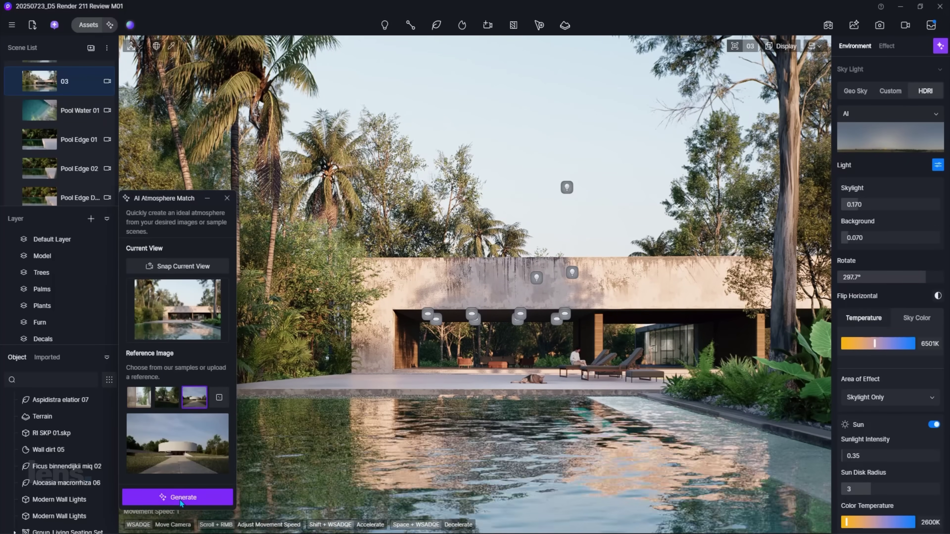
{"action": "left_click", "coordinate": [181, 500]}
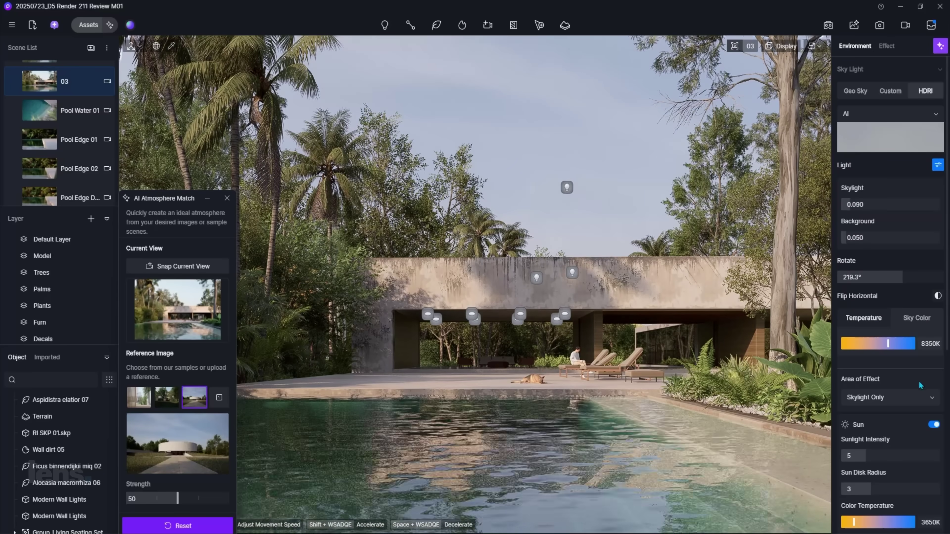
Step: Reset the atmosphere match and generate a new one from the city skyline reference image
{"action": "scroll", "coordinate": [921, 386], "scroll_direction": "down", "scroll_amount": 3}
{"action": "left_click", "coordinate": [177, 526]}
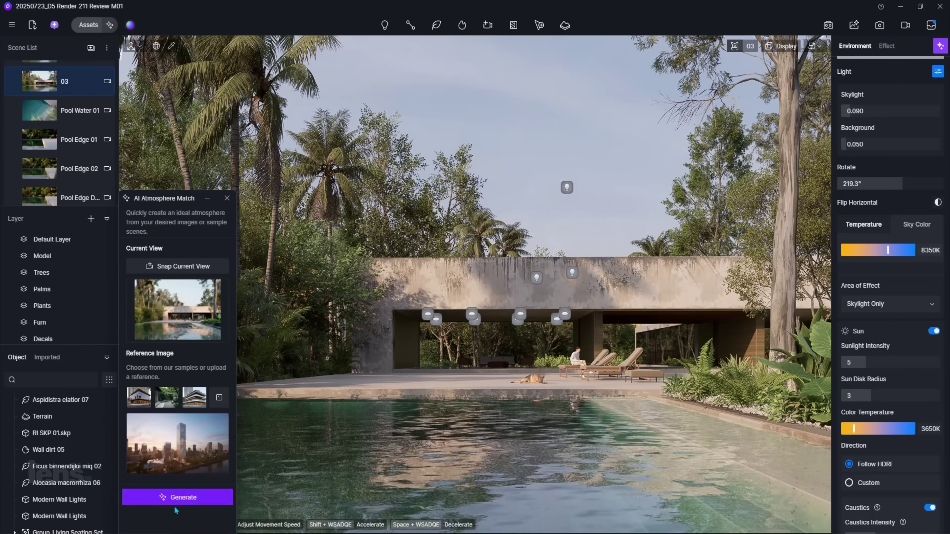
{"action": "left_click", "coordinate": [176, 498]}
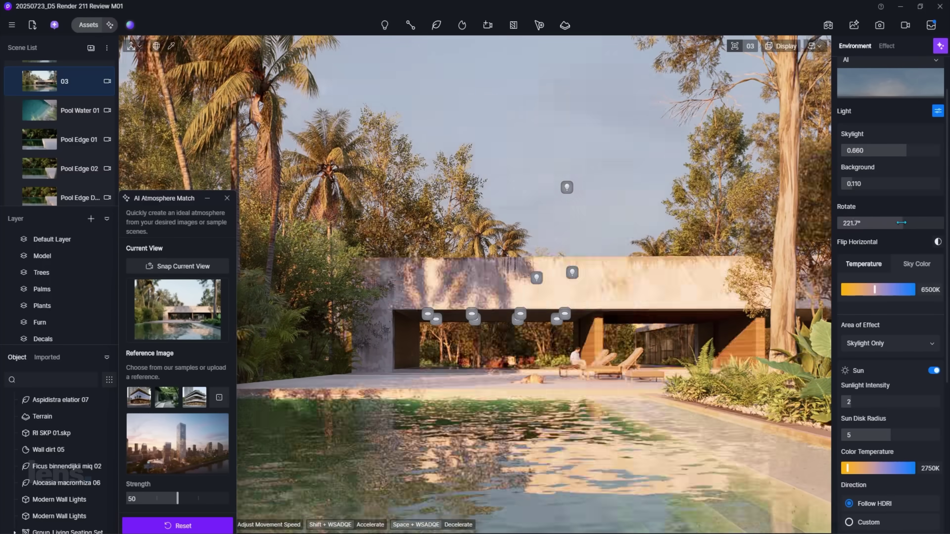
Step: Set HDRI rotation to 183.3°, skylight 0.300, temperature 8100K on Background Only, sun color temperature 3800K, and increase the atmosphere match strength
{"action": "left_click_drag", "start_coordinate": [902, 223], "coordinate": [891, 223]}
{"action": "left_click_drag", "start_coordinate": [851, 183], "coordinate": [856, 183]}
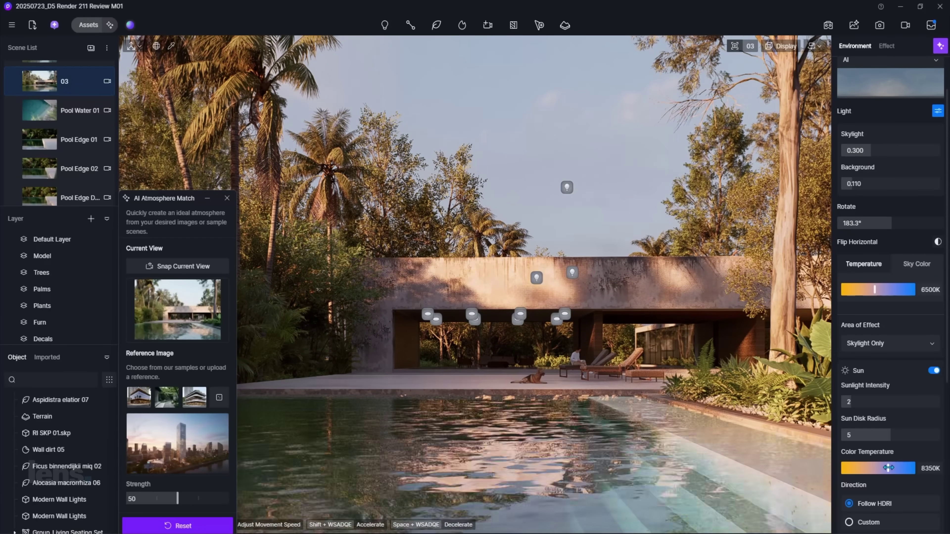
{"action": "left_click", "coordinate": [927, 345]}
{"action": "left_click", "coordinate": [883, 376]}
{"action": "left_click_drag", "start_coordinate": [887, 293], "coordinate": [907, 295]}
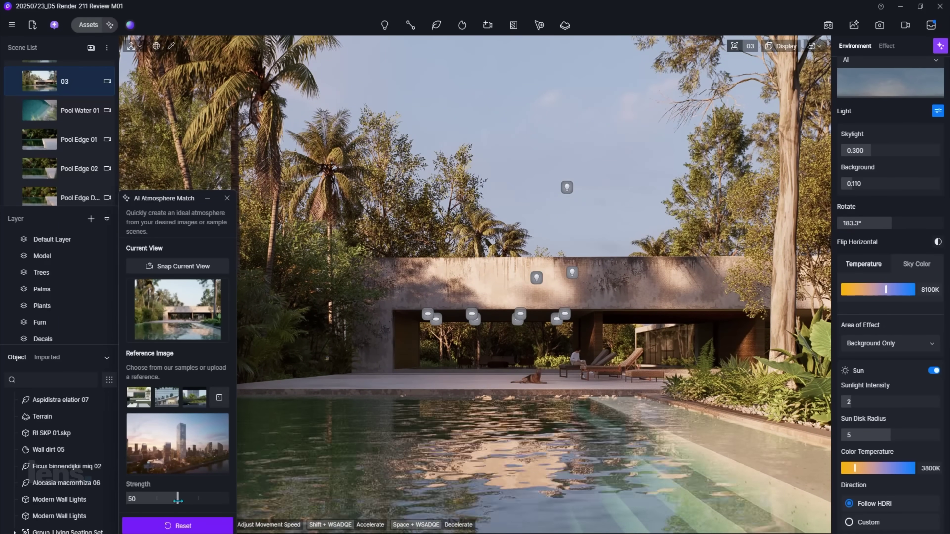
{"action": "left_click_drag", "start_coordinate": [178, 499], "coordinate": [201, 496]}
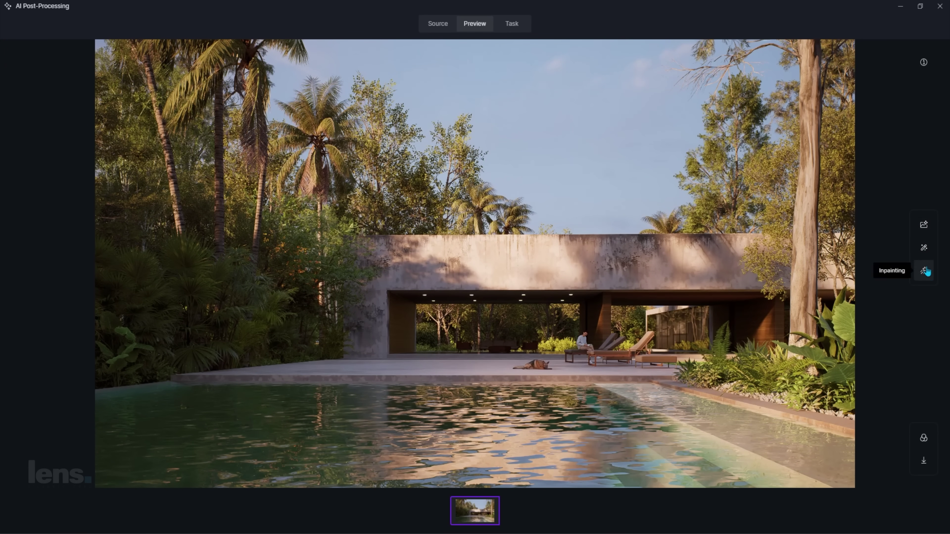
Step: Run AI Enhancer on the pool render with enhancement weight 0.7 and texture strength 0.6
{"action": "left_click", "coordinate": [923, 226]}
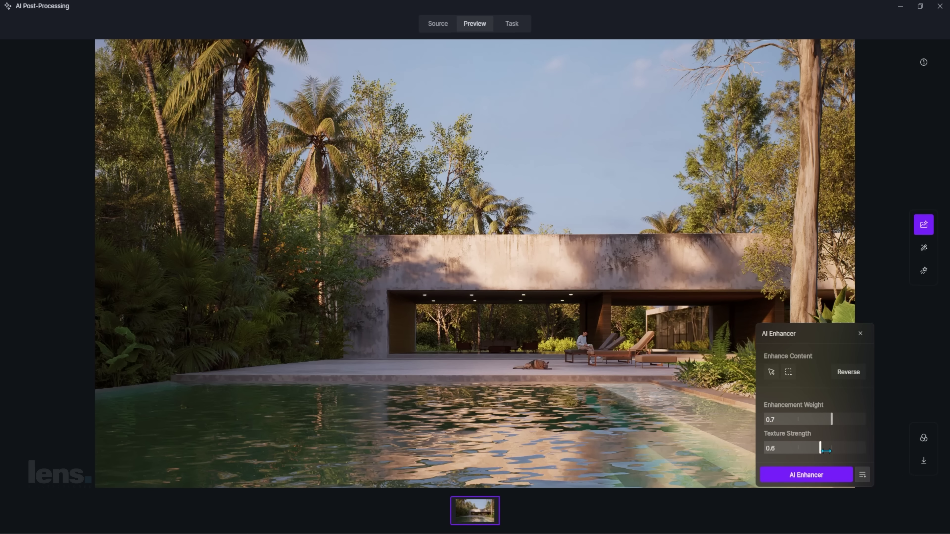
{"action": "left_click", "coordinate": [806, 476]}
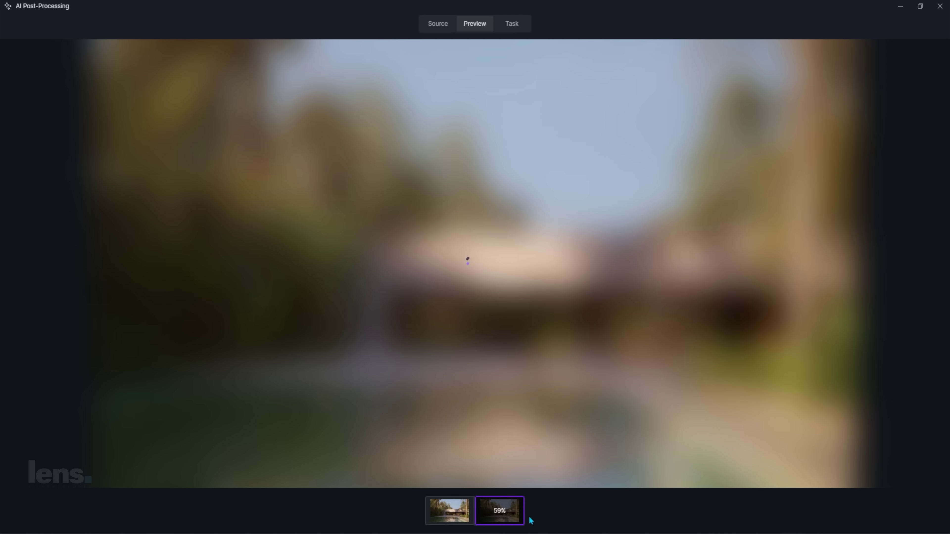
Step: Compare the original and enhanced pool renders with the before/after divider, examining the details across the image up close
{"action": "left_click_drag", "start_coordinate": [105, 264], "coordinate": [502, 264]}
{"action": "scroll", "coordinate": [512, 255], "scroll_direction": "up", "scroll_amount": 6}
{"action": "left_click_drag", "start_coordinate": [502, 263], "coordinate": [907, 264]}
{"action": "left_click_drag", "start_coordinate": [793, 264], "coordinate": [367, 221]}
{"action": "left_click_drag", "start_coordinate": [907, 264], "coordinate": [165, 266]}
{"action": "scroll", "coordinate": [165, 266], "scroll_direction": "down", "scroll_amount": 3}
{"action": "left_click_drag", "start_coordinate": [260, 395], "coordinate": [566, 208]}
{"action": "scroll", "coordinate": [499, 264], "scroll_direction": "up", "scroll_amount": 5}
{"action": "left_click_drag", "start_coordinate": [166, 263], "coordinate": [708, 388]}
{"action": "scroll", "coordinate": [709, 387], "scroll_direction": "down", "scroll_amount": 5}
{"action": "scroll", "coordinate": [910, 264], "scroll_direction": "up", "scroll_amount": 4}
{"action": "left_click_drag", "start_coordinate": [708, 264], "coordinate": [587, 264]}
{"action": "scroll", "coordinate": [588, 264], "scroll_direction": "down", "scroll_amount": 6}
{"action": "left_click_drag", "start_coordinate": [587, 263], "coordinate": [528, 264]}
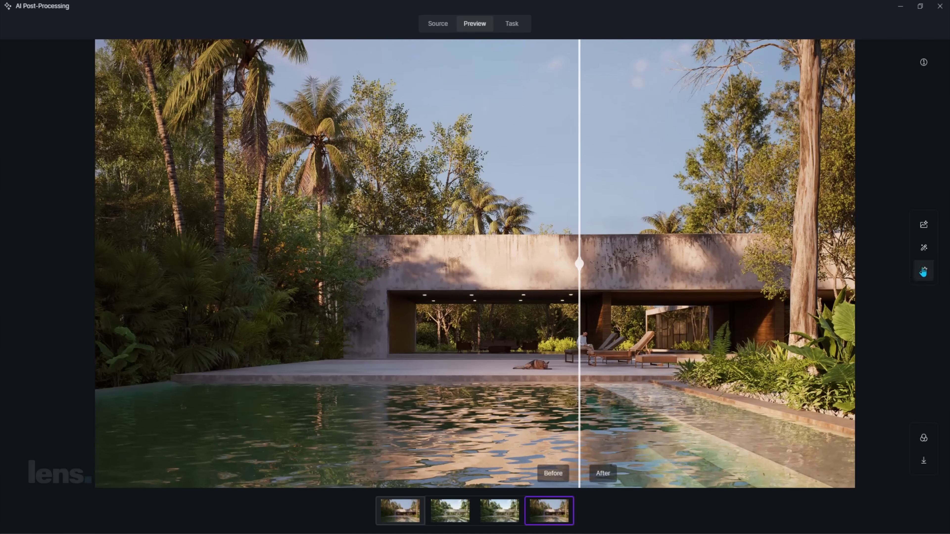
Step: Start vegetation Inpainting with the Flower Garden 3 reference and add the background trees and poolside plants to the selection
{"action": "left_click", "coordinate": [923, 271]}
{"action": "left_click", "coordinate": [774, 433]}
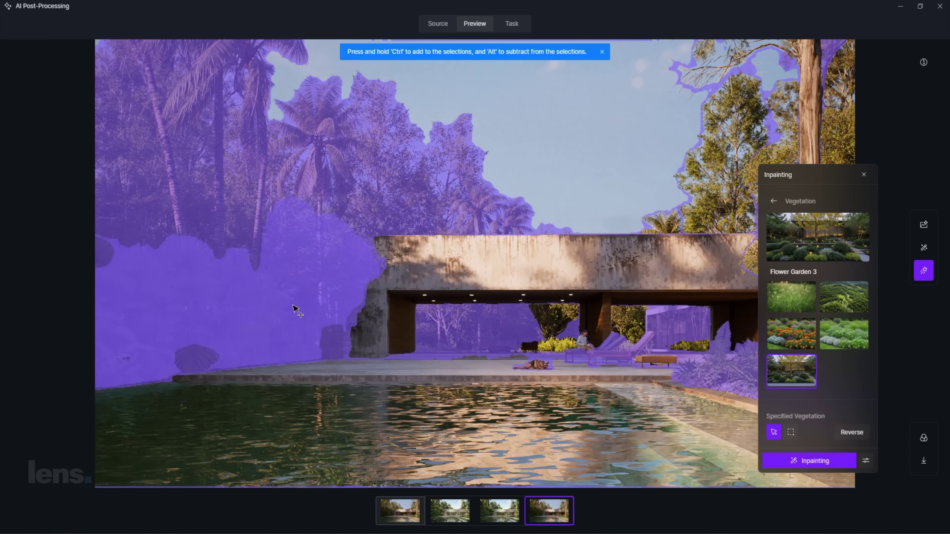
{"action": "left_click", "coordinate": [729, 150], "text": "ctrl"}
{"action": "left_click", "coordinate": [838, 135], "text": "ctrl"}
{"action": "mouse_move", "coordinate": [824, 168]}
{"action": "left_mouse_down"}
{"action": "mouse_move", "coordinate": [530, 274]}
{"action": "mouse_move", "coordinate": [625, 85]}
{"action": "mouse_move", "coordinate": [115, 113]}
{"action": "left_mouse_up"}
{"action": "left_click", "coordinate": [808, 187], "text": "ctrl"}
{"action": "left_click", "coordinate": [786, 108], "text": "ctrl"}
{"action": "left_click", "coordinate": [836, 348], "text": "ctrl"}
Step: Subtract the palms, dense poolside greenery and terrace area from the selection, and run Inpainting with the seed turned on
{"action": "left_click", "coordinate": [641, 348], "text": "alt"}
{"action": "left_click", "coordinate": [240, 306], "text": "alt"}
{"action": "left_click", "coordinate": [127, 150], "text": "alt"}
{"action": "left_click", "coordinate": [167, 142], "text": "alt"}
{"action": "left_click", "coordinate": [219, 161], "text": "alt"}
{"action": "left_click", "coordinate": [103, 253], "text": "alt"}
{"action": "left_click", "coordinate": [318, 146], "text": "alt"}
{"action": "left_click", "coordinate": [155, 399]}
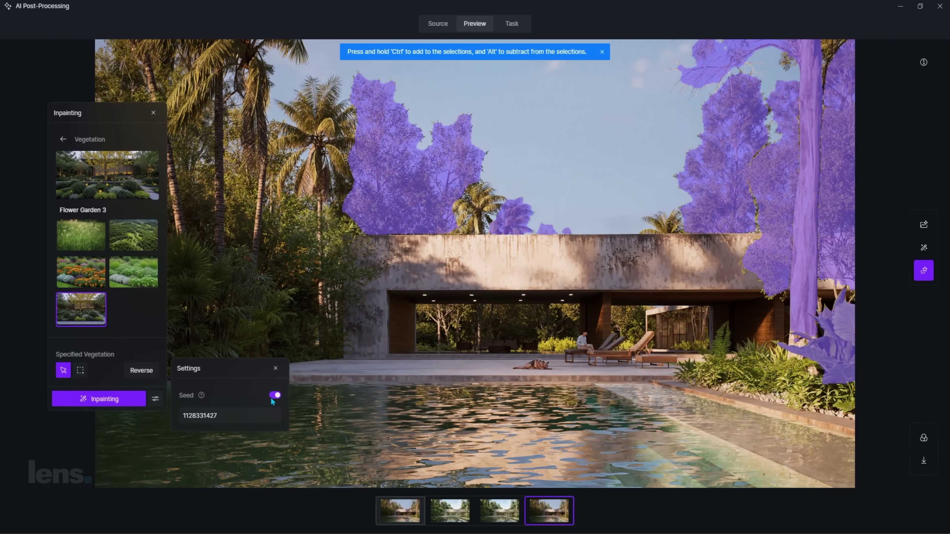
{"action": "left_click", "coordinate": [98, 399]}
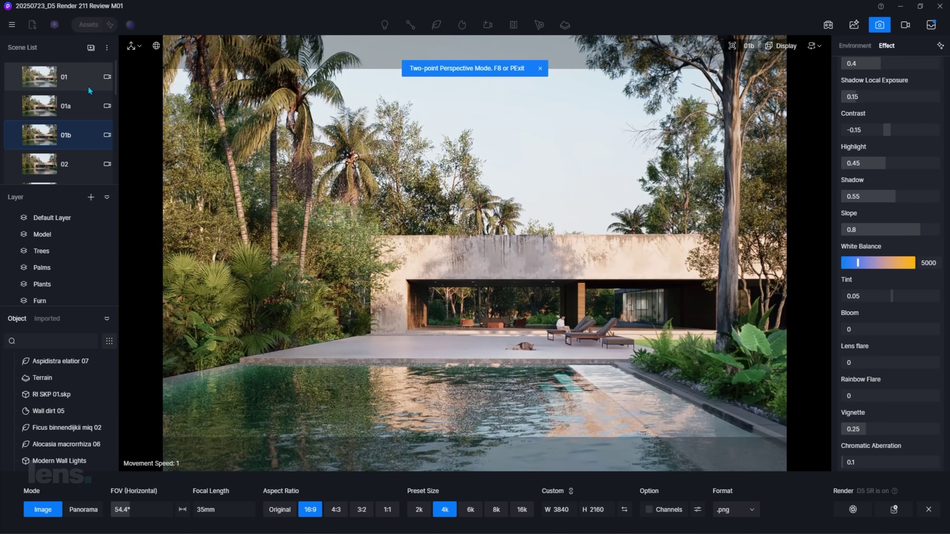
Step: Switch to scene 01 and examine the Rendering preferences, including the preview and output cull distances
{"action": "left_click", "coordinate": [88, 86]}
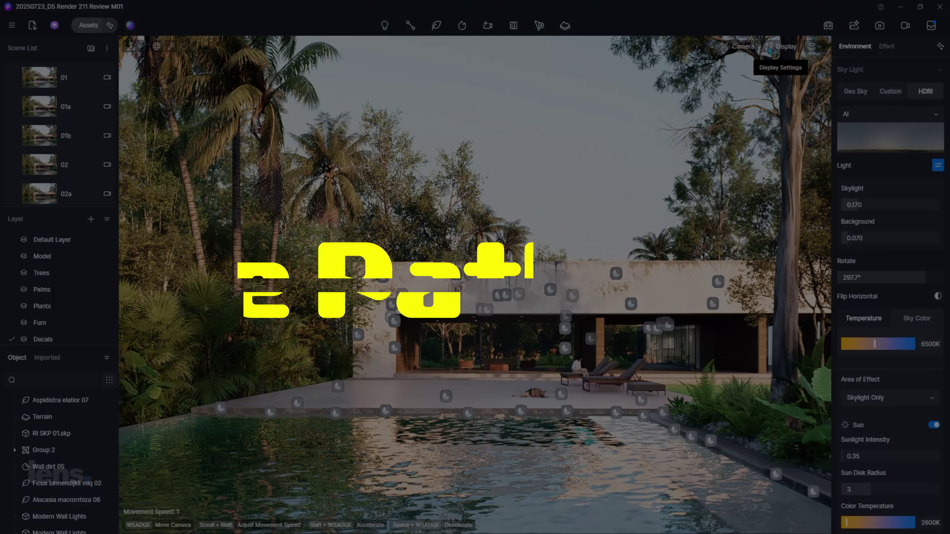
{"action": "left_click", "coordinate": [769, 50]}
{"action": "left_click", "coordinate": [11, 25]}
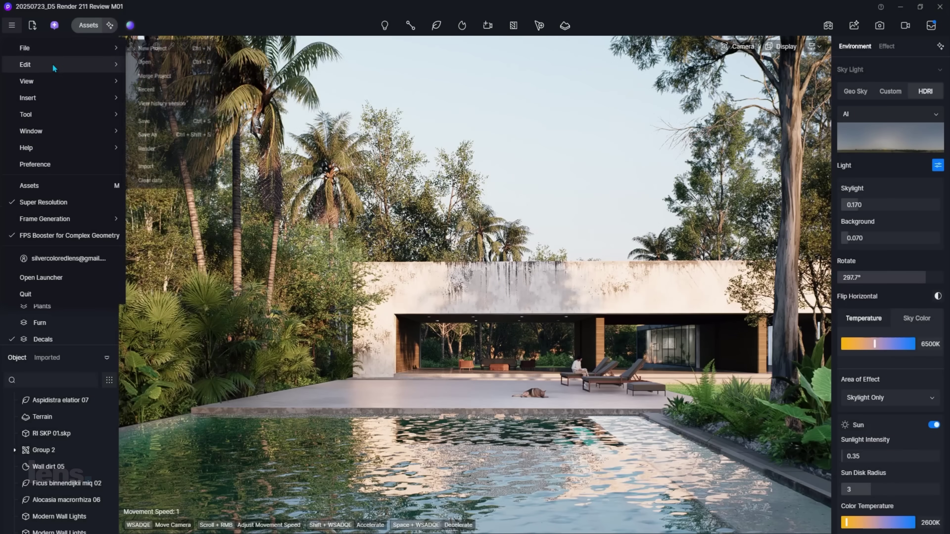
{"action": "mouse_move", "coordinate": [52, 89]}
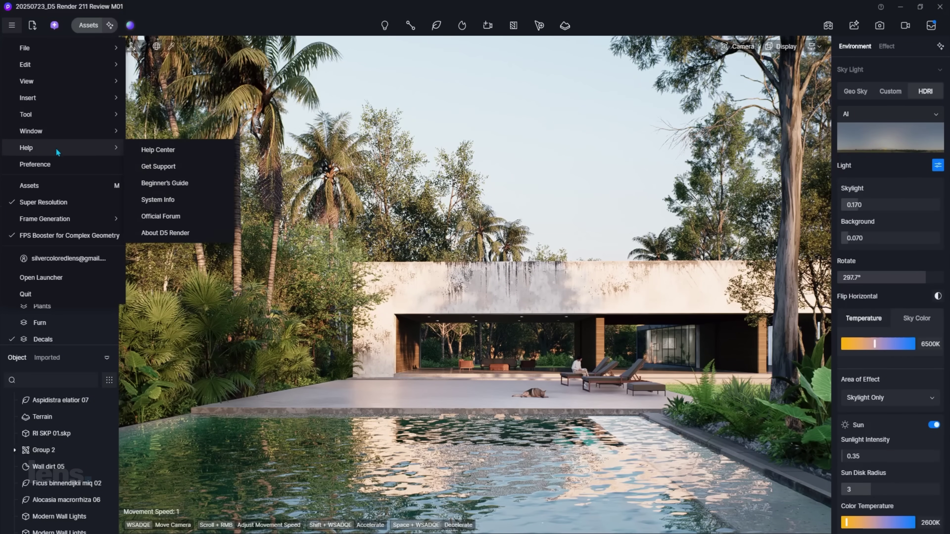
{"action": "left_click", "coordinate": [57, 163]}
{"action": "scroll", "coordinate": [464, 220], "scroll_direction": "down", "scroll_amount": 2}
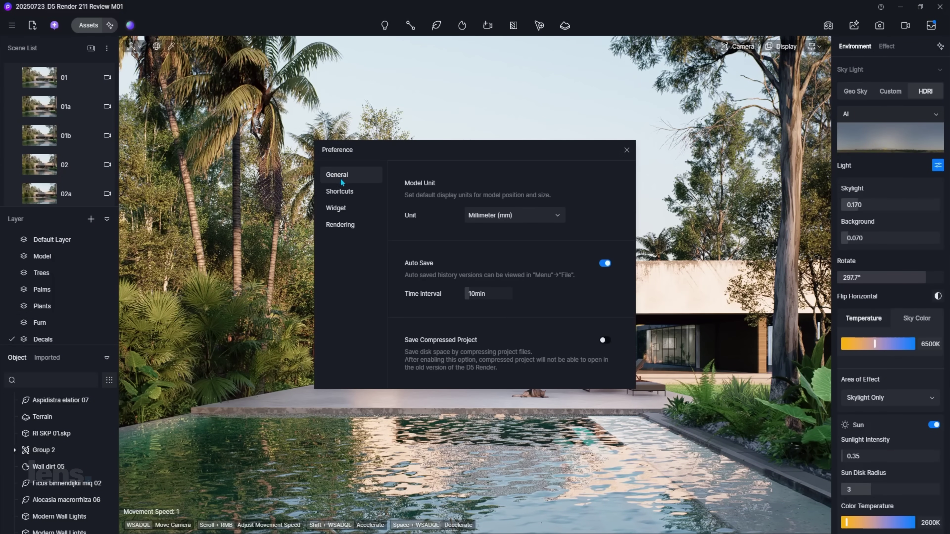
{"action": "scroll", "coordinate": [494, 263], "scroll_direction": "down", "scroll_amount": 15}
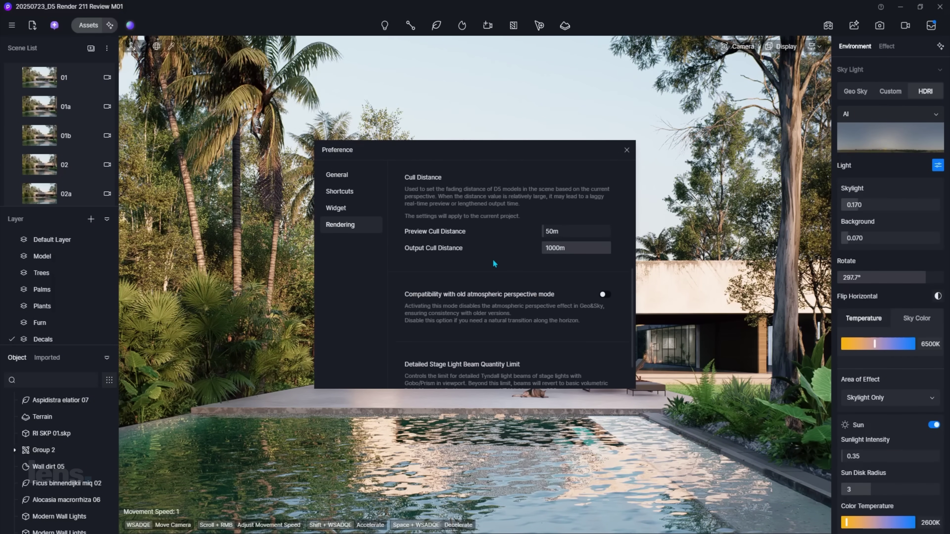
{"action": "scroll", "coordinate": [494, 263], "scroll_direction": "down", "scroll_amount": 1}
{"action": "left_click", "coordinate": [627, 150]}
Step: Render the pool view as a 4k PNG at the original aspect ratio, saved as PathTracing Image Test
{"action": "left_click", "coordinate": [880, 25]}
{"action": "left_click", "coordinate": [853, 510]}
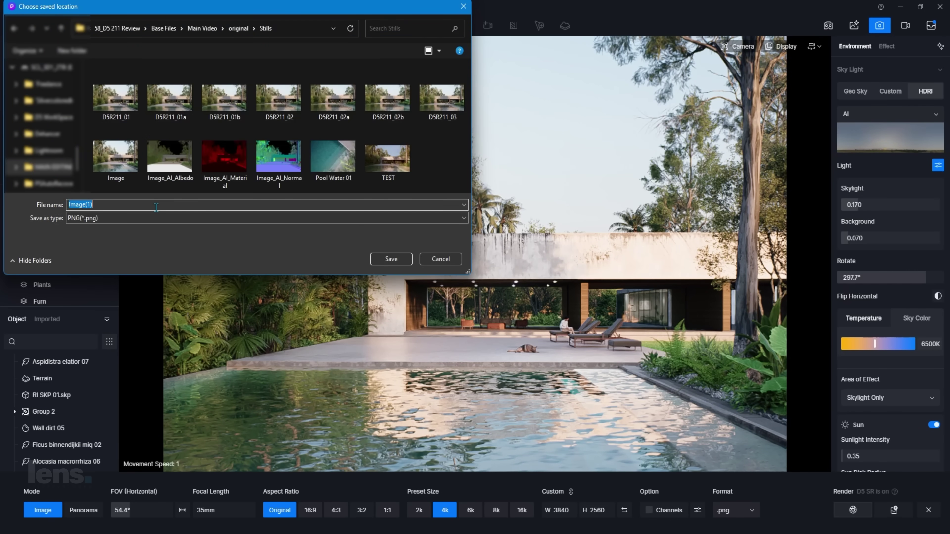
{"action": "key", "text": "Return"}
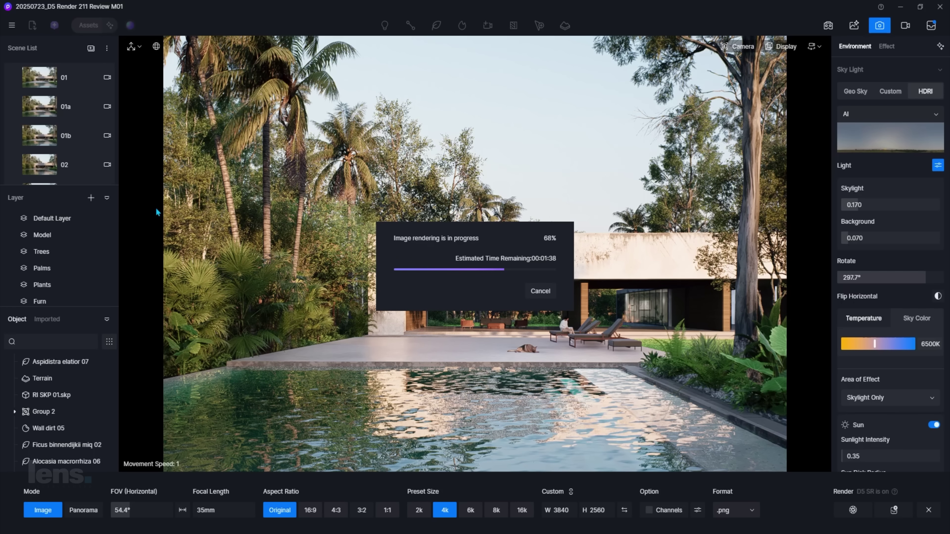
{"action": "left_click_drag", "start_coordinate": [262, 71], "coordinate": [78, 88]}
{"action": "left_click", "coordinate": [549, 292]}
Step: Bring the PathTracing Image Test render beside the path-traced viewport and view it at 30% zoom
{"action": "key", "text": "alt+Tab"}
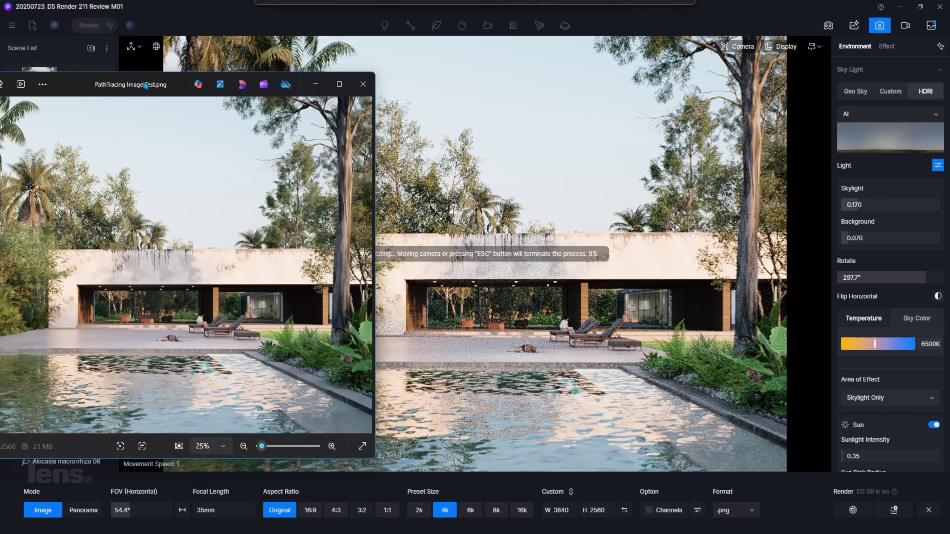
{"action": "left_click_drag", "start_coordinate": [145, 85], "coordinate": [155, 106]}
{"action": "left_click_drag", "start_coordinate": [153, 93], "coordinate": [152, 33]}
{"action": "left_click", "coordinate": [342, 468]}
{"action": "left_click", "coordinate": [213, 468]}
{"action": "type", "text": "30"}
{"action": "key", "text": "Return"}
{"action": "left_click_drag", "start_coordinate": [157, 397], "coordinate": [58, 389]}
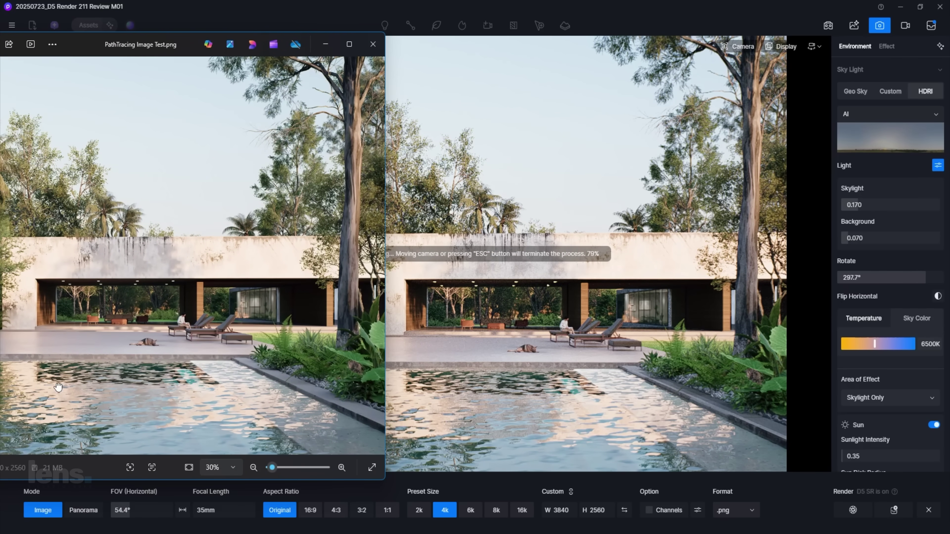
Step: Match the rendered image's scale to the viewport at 32% zoom and compare both by moving the image across it
{"action": "left_click_drag", "start_coordinate": [85, 46], "coordinate": [110, 44]}
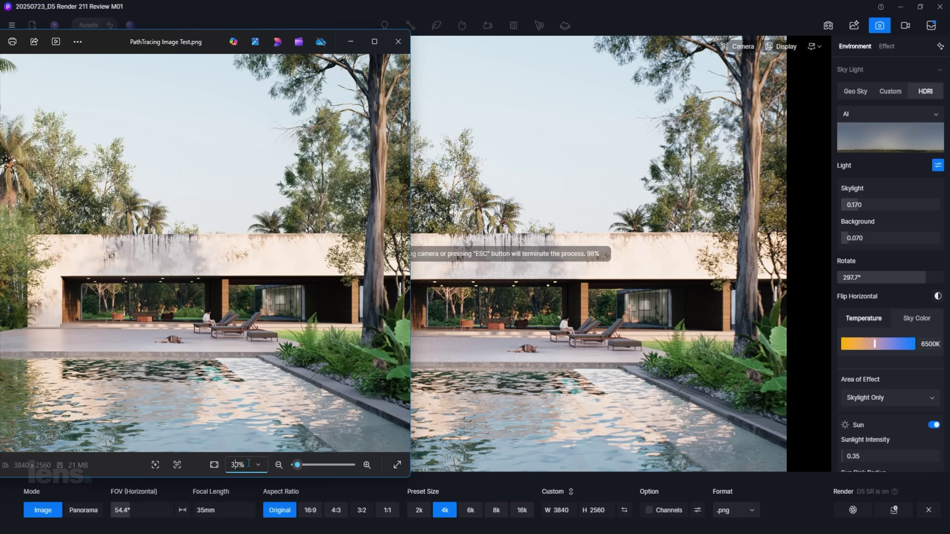
{"action": "key", "text": "Delete"}
{"action": "type", "text": "1"}
{"action": "key", "text": "Return"}
{"action": "key", "text": "Return"}
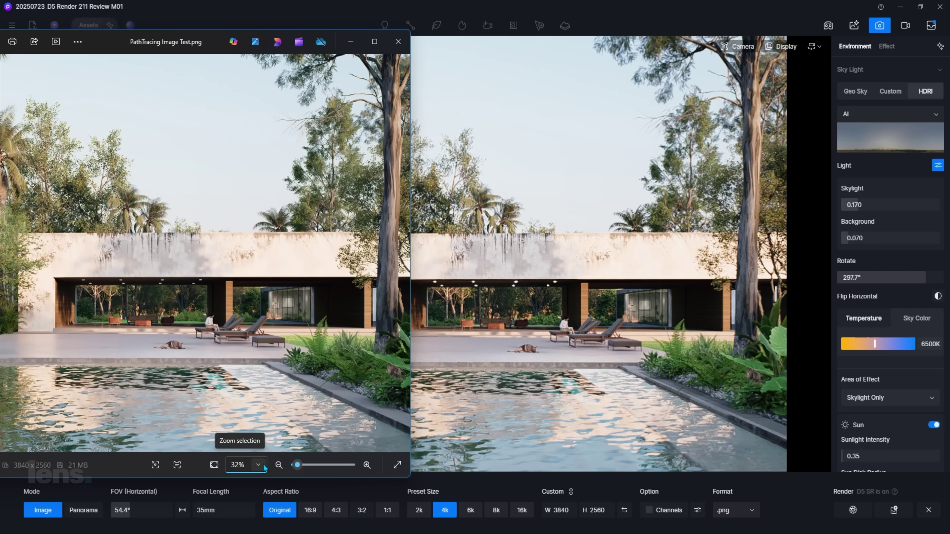
{"action": "left_click_drag", "start_coordinate": [213, 38], "coordinate": [684, 44]}
{"action": "left_click_drag", "start_coordinate": [581, 49], "coordinate": [647, 50]}
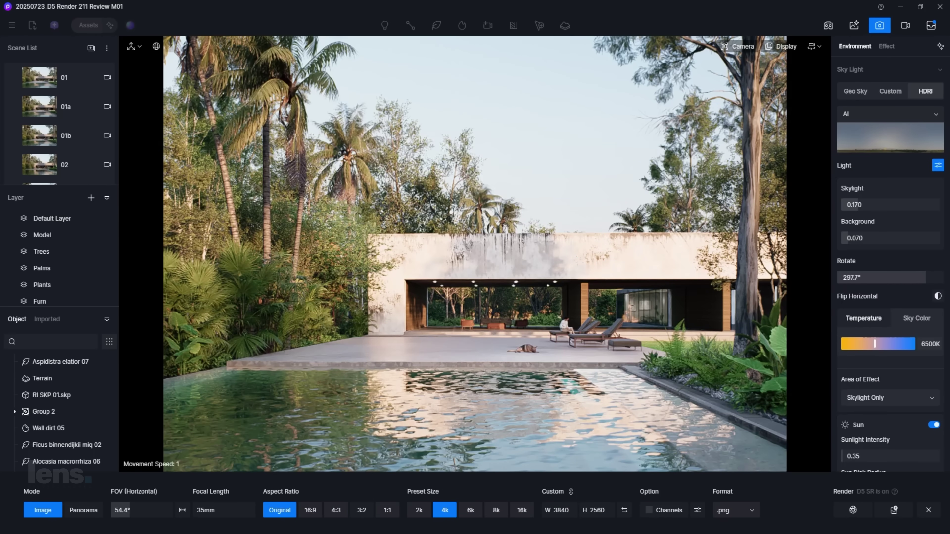
Step: Capture a screenshot of the path-traced viewport and check the capture at full-window size
{"action": "key", "text": "super+shift+s"}
{"action": "left_click_drag", "start_coordinate": [161, 35], "coordinate": [789, 474]}
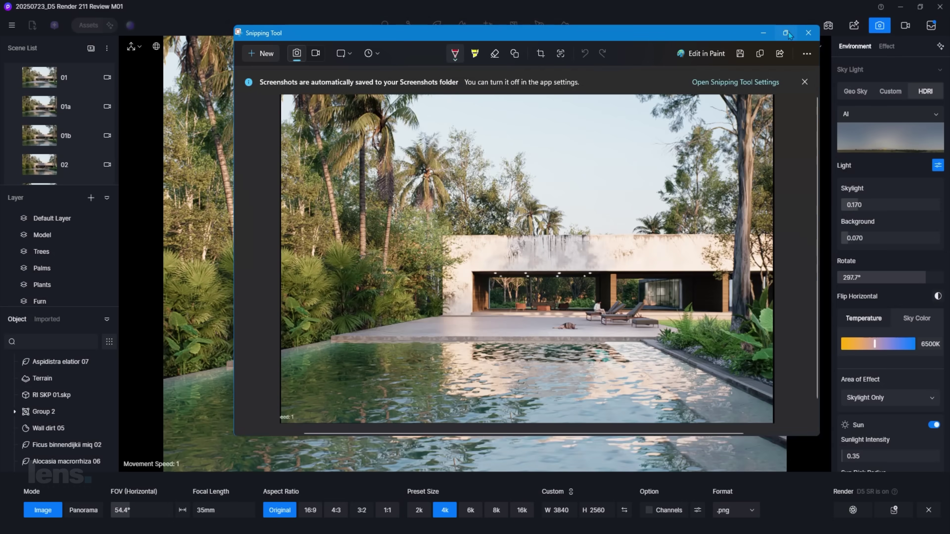
{"action": "left_click", "coordinate": [786, 33]}
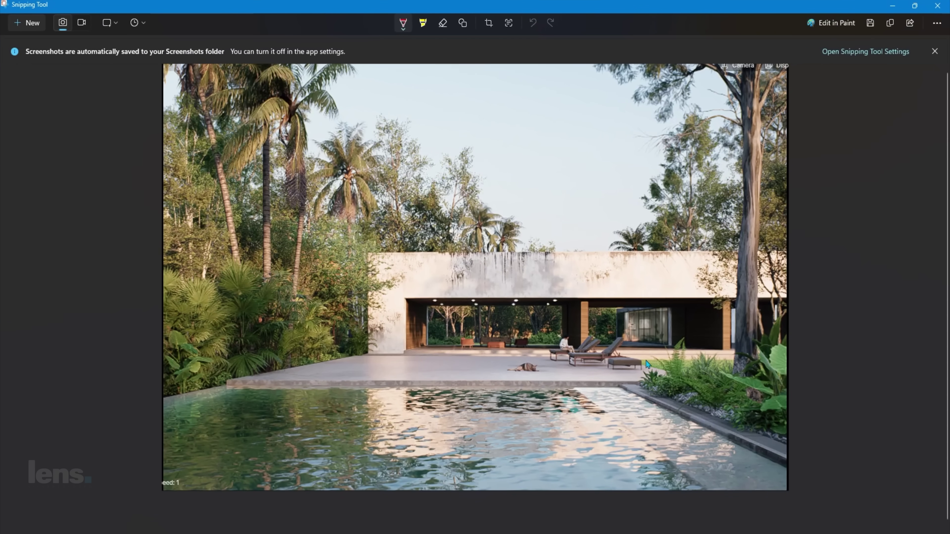
{"action": "left_click", "coordinate": [938, 6]}
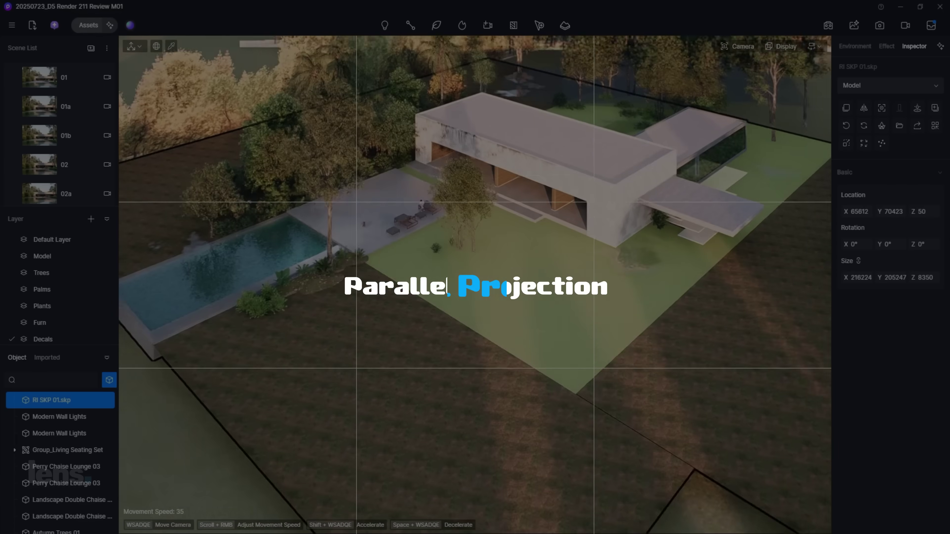
Step: Frame the villa from above and switch the camera to the isometric parallel projection
{"action": "right_click_drag", "start_coordinate": [475, 284], "coordinate": [494, 247]}
{"action": "left_click", "coordinate": [743, 49]}
{"action": "left_click", "coordinate": [722, 273]}
{"action": "left_click", "coordinate": [738, 47]}
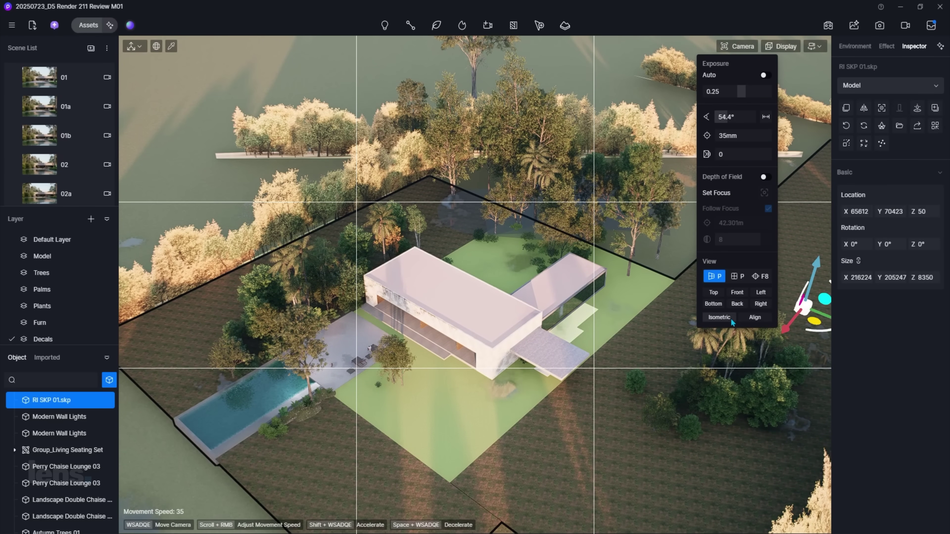
{"action": "left_click", "coordinate": [715, 317]}
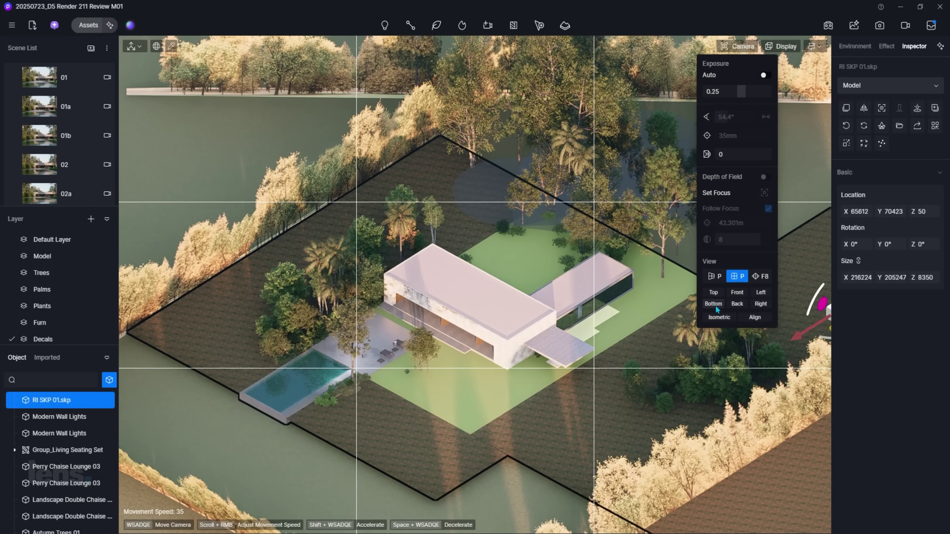
{"action": "left_click", "coordinate": [719, 317]}
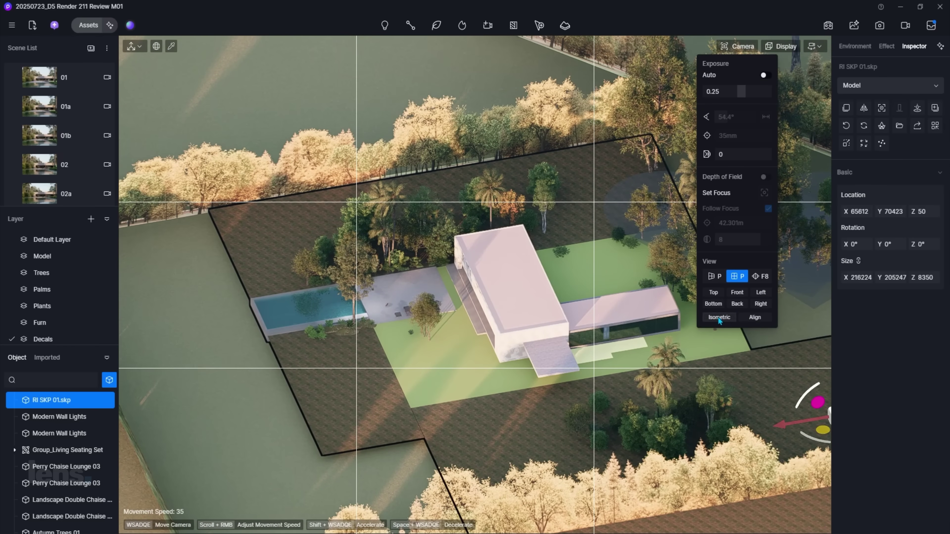
{"action": "left_click", "coordinate": [719, 318]}
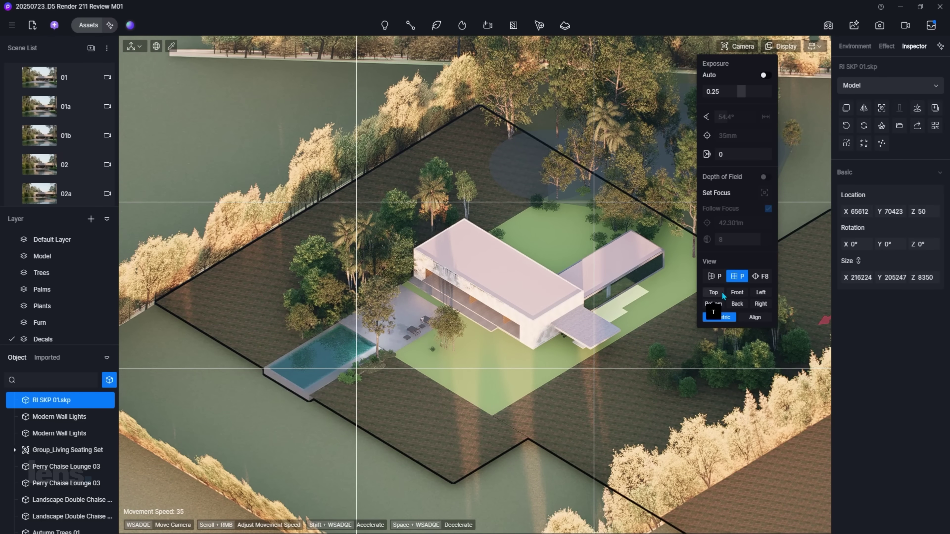
Step: View the villa in the top, front, left, bottom, back and right parallel projections
{"action": "left_click", "coordinate": [713, 292]}
{"action": "left_click", "coordinate": [737, 293]}
{"action": "left_click", "coordinate": [761, 293]}
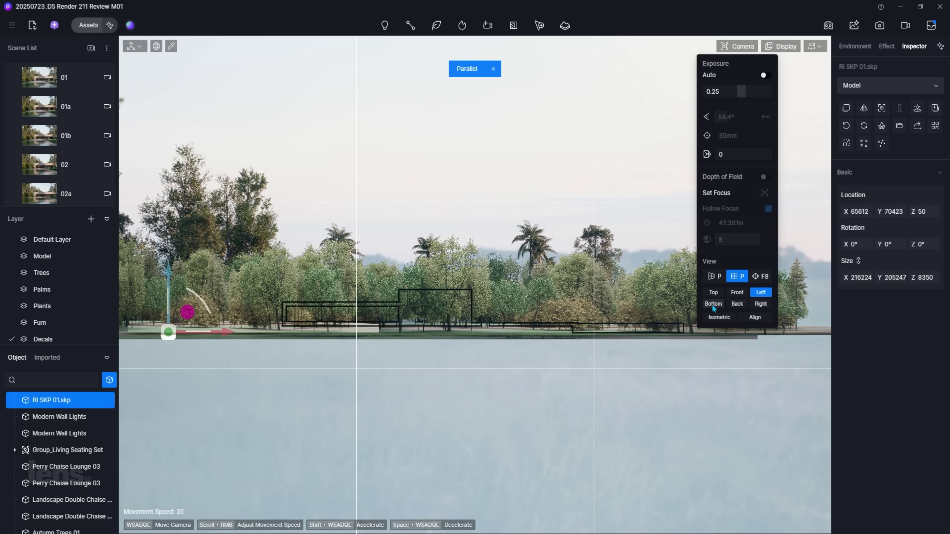
{"action": "left_click", "coordinate": [713, 304]}
{"action": "left_click", "coordinate": [737, 304]}
{"action": "left_click", "coordinate": [760, 304]}
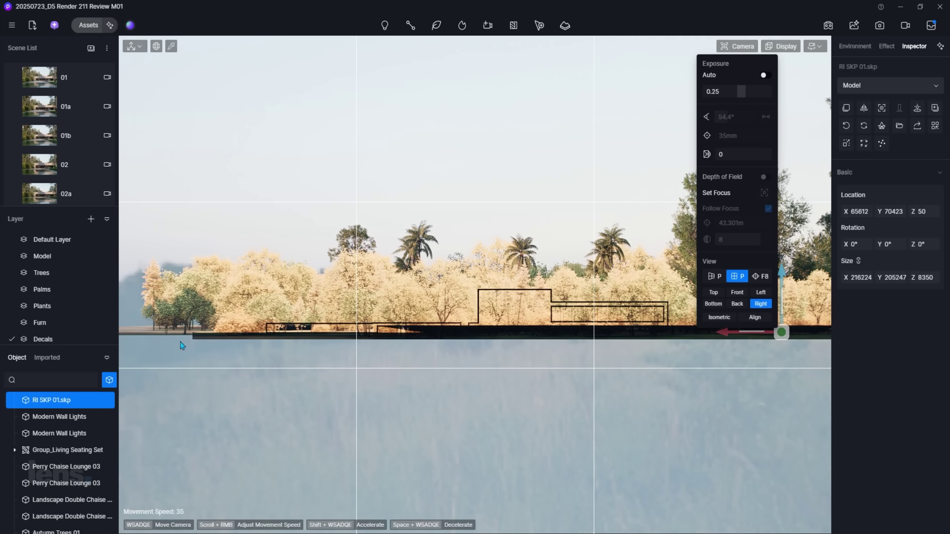
Step: Hide the Autumn Trees 01 background plane blocking the villa and view the site in top and isometric projection
{"action": "left_click", "coordinate": [212, 349]}
{"action": "left_click", "coordinate": [108, 528]}
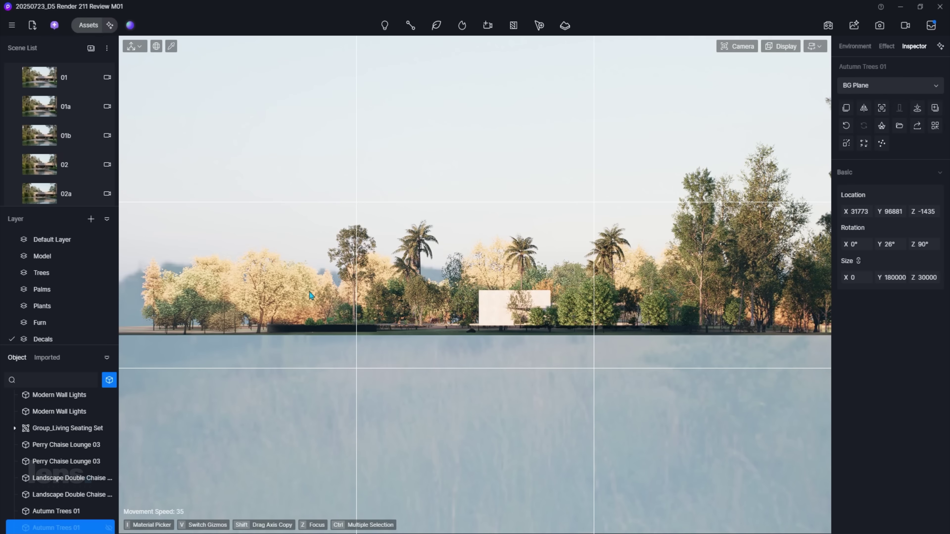
{"action": "left_click", "coordinate": [788, 51]}
{"action": "left_click", "coordinate": [737, 46]}
{"action": "left_click", "coordinate": [714, 292]}
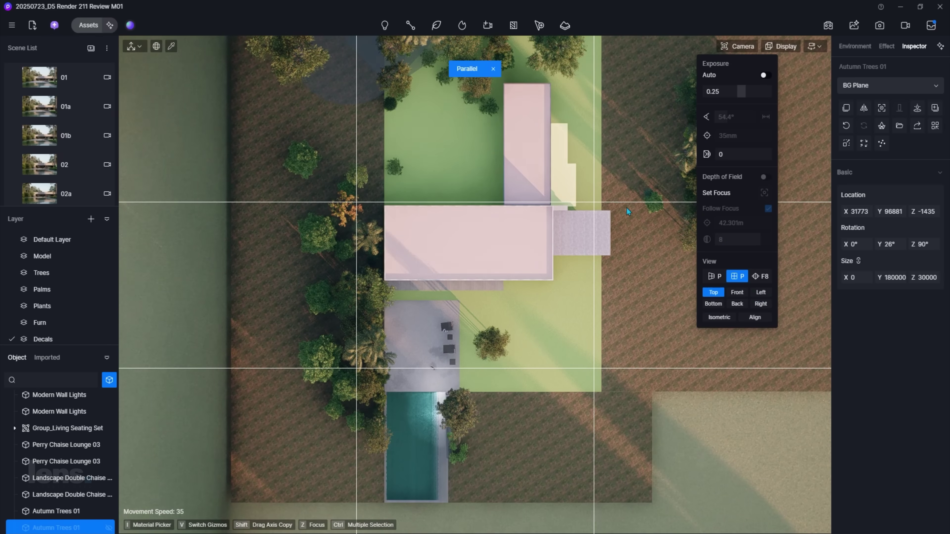
{"action": "left_click", "coordinate": [706, 318]}
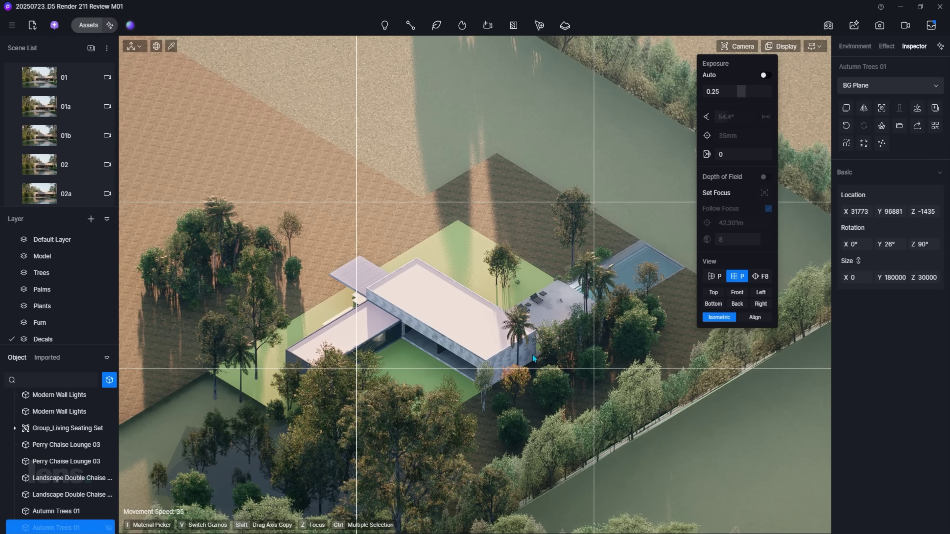
Step: Align the parallel camera to a picked surface of the villa, and return it to the isometric view
{"action": "left_click", "coordinate": [737, 47]}
{"action": "left_click", "coordinate": [749, 319]}
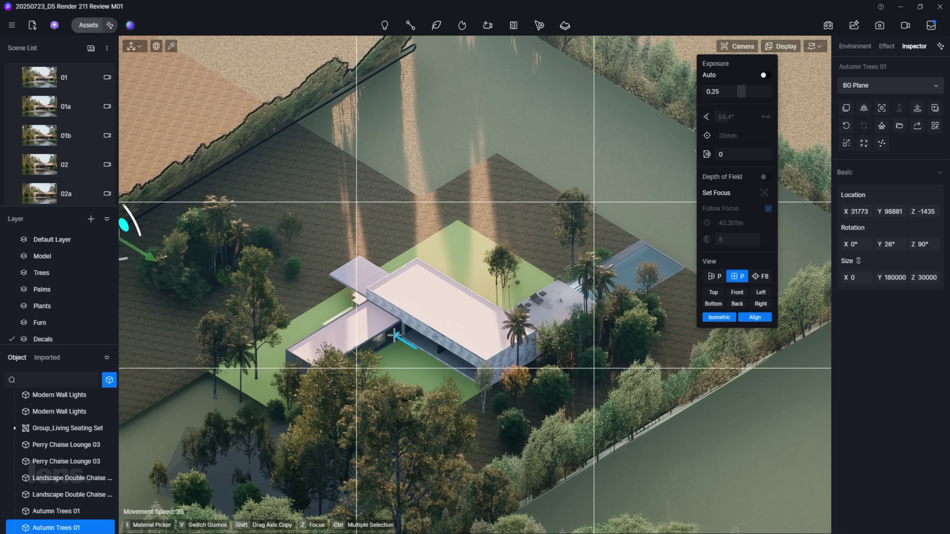
{"action": "left_click", "coordinate": [464, 304]}
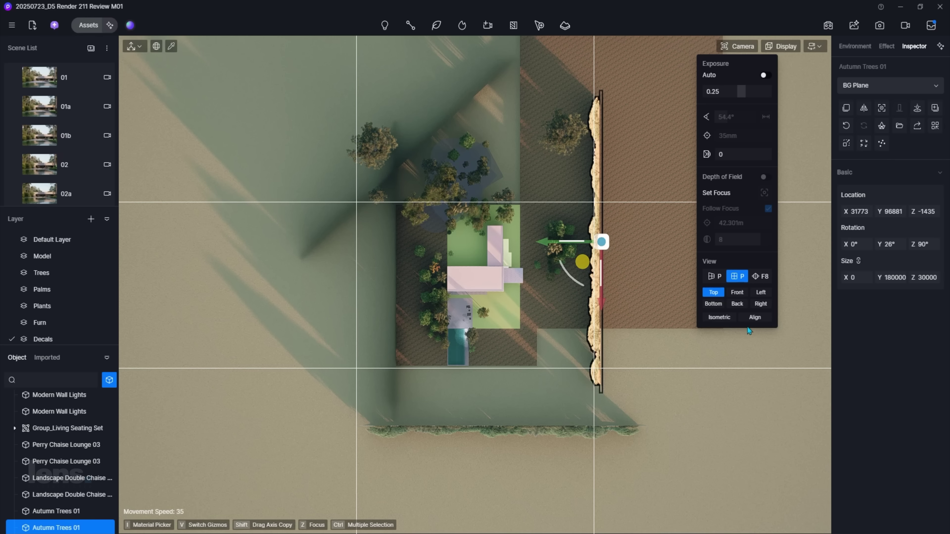
{"action": "left_click", "coordinate": [716, 323]}
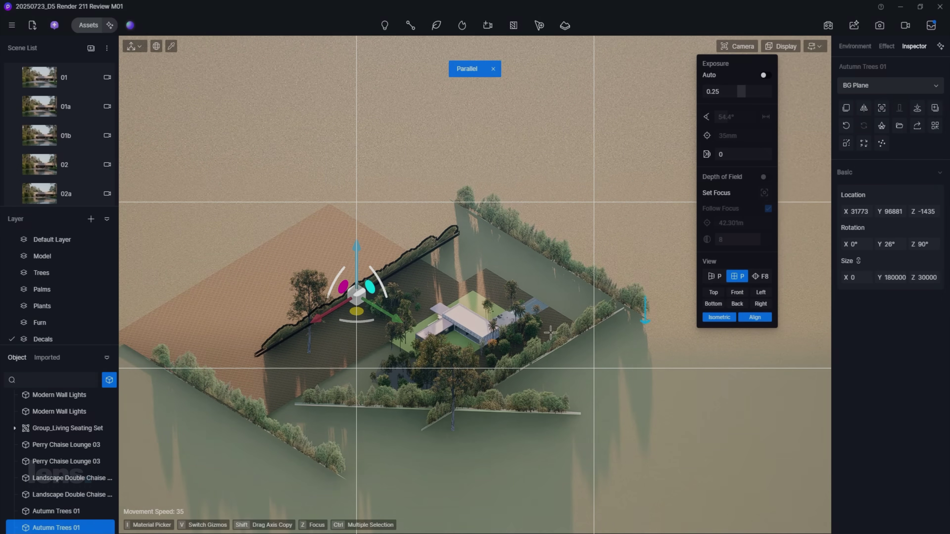
Step: Recall scene 01, open Scene 8 and frame the bare ground patch beside the villa's glazed facade
{"action": "left_click", "coordinate": [68, 78]}
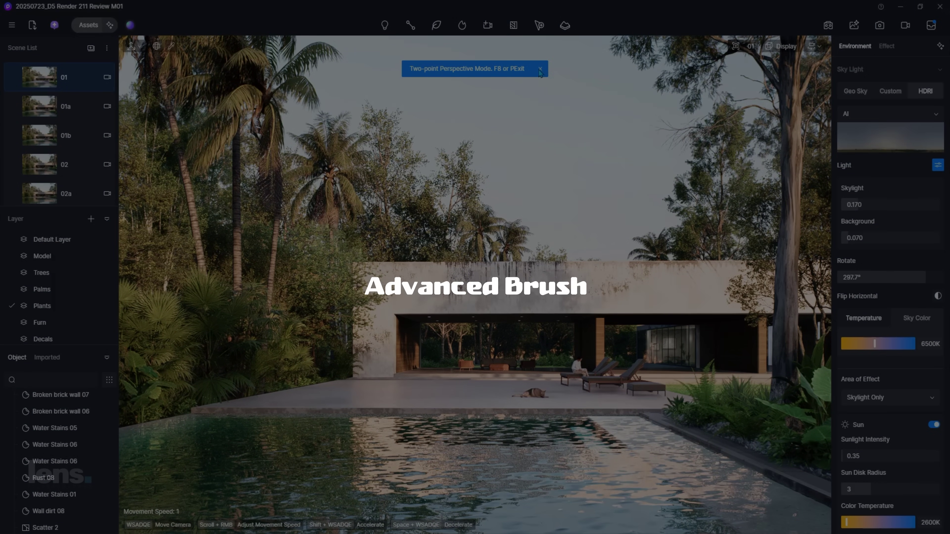
{"action": "scroll", "coordinate": [53, 133], "scroll_direction": "down", "scroll_amount": 10}
{"action": "left_click", "coordinate": [69, 122]}
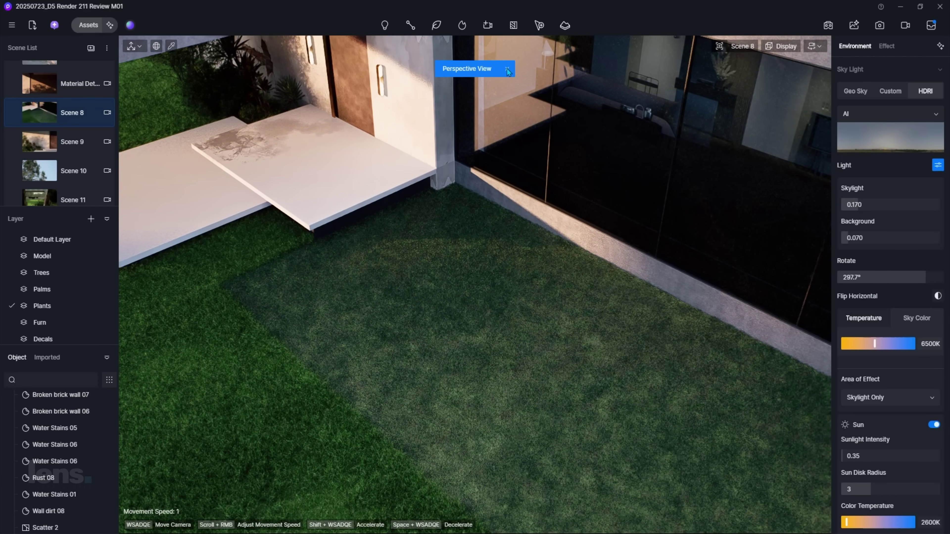
{"action": "left_click", "coordinate": [461, 227]}
{"action": "scroll", "coordinate": [462, 229], "scroll_direction": "down", "scroll_amount": 5}
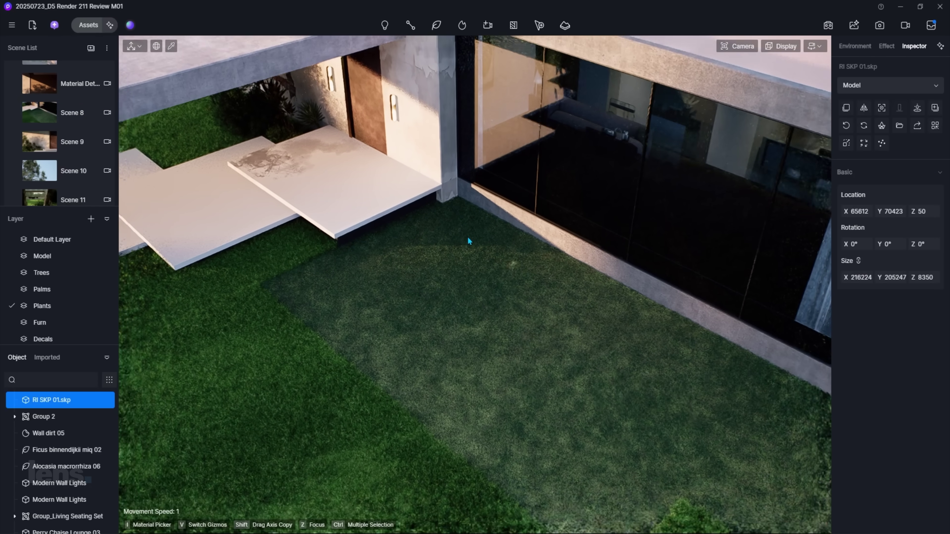
{"action": "right_click_drag", "start_coordinate": [463, 230], "coordinate": [471, 231]}
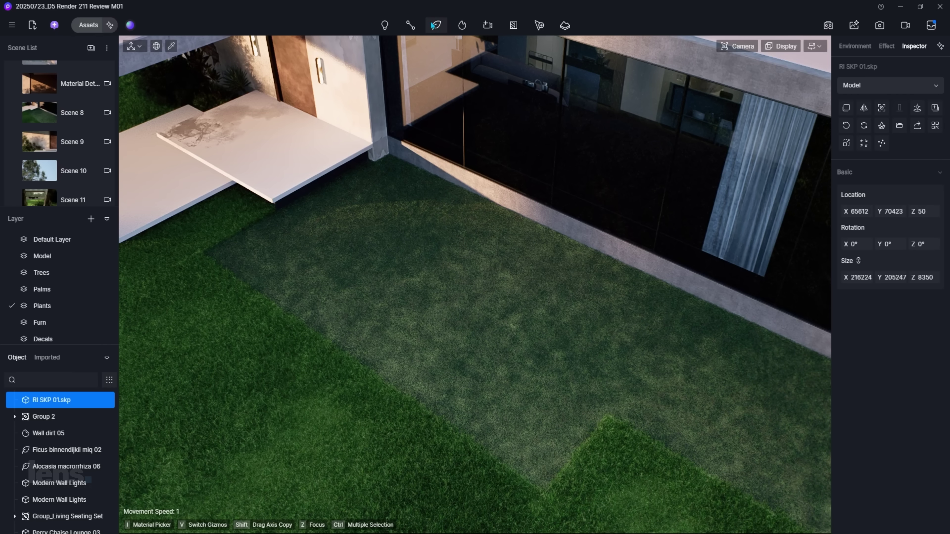
Step: Start a new Advanced Brush and browse the recently used models for its plant content
{"action": "mouse_move", "coordinate": [436, 27]}
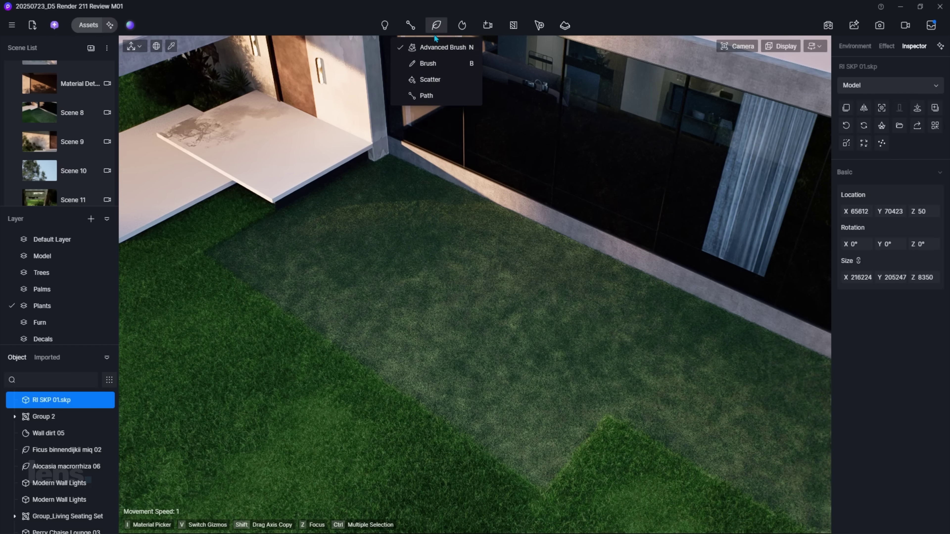
{"action": "left_click", "coordinate": [444, 48]}
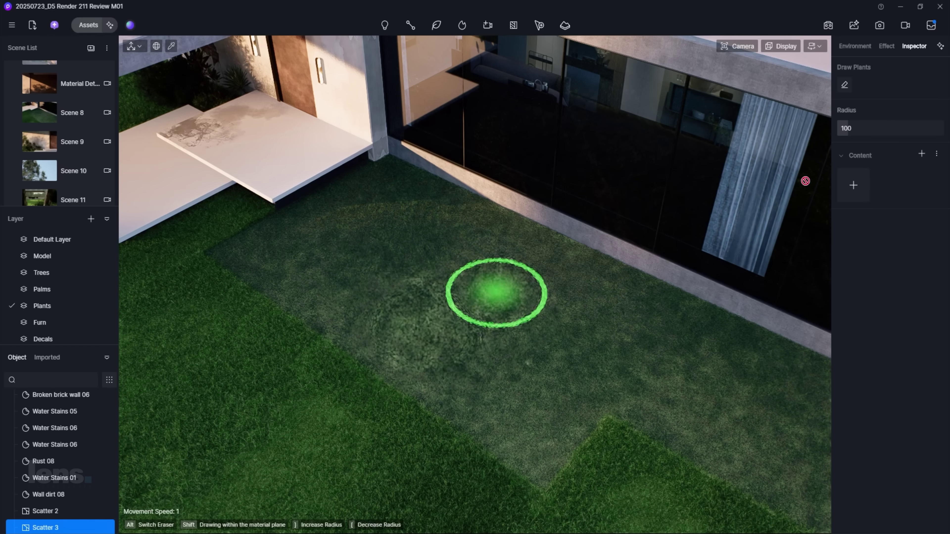
{"action": "left_click", "coordinate": [857, 197]}
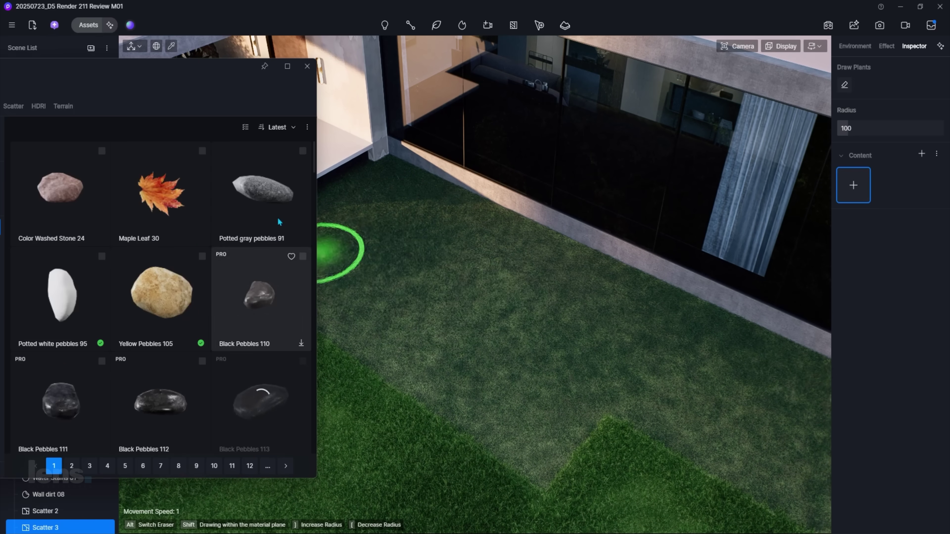
{"action": "left_click", "coordinate": [94, 174]}
Step: Add two Alocasia macrorrhiza variants, Codiaeum Variegatum, Dryopteris filix mas 01 and Ophiopogon jaburan to the brush content
{"action": "left_click", "coordinate": [374, 350]}
{"action": "scroll", "coordinate": [359, 307], "scroll_direction": "down", "scroll_amount": 3}
{"action": "left_click", "coordinate": [224, 307]}
{"action": "scroll", "coordinate": [397, 320], "scroll_direction": "down", "scroll_amount": 4}
{"action": "scroll", "coordinate": [402, 321], "scroll_direction": "down", "scroll_amount": 3}
{"action": "left_click", "coordinate": [310, 286]}
{"action": "scroll", "coordinate": [291, 310], "scroll_direction": "down", "scroll_amount": 5}
{"action": "left_click", "coordinate": [384, 257]}
{"action": "scroll", "coordinate": [355, 341], "scroll_direction": "down", "scroll_amount": 3}
{"action": "left_click", "coordinate": [378, 333]}
{"action": "scroll", "coordinate": [378, 326], "scroll_direction": "down", "scroll_amount": 2}
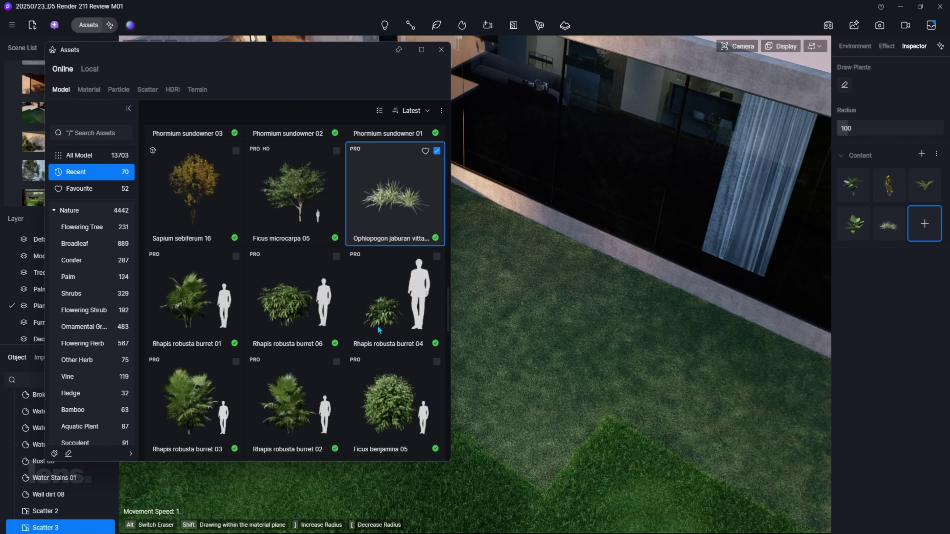
Step: Add Allamanda cathartica, Aspidistra elatior 03, Berberis thunbergii 02 and Thymus mongolicus 05 to the brush content
{"action": "scroll", "coordinate": [356, 375], "scroll_direction": "down", "scroll_amount": 3}
{"action": "left_click", "coordinate": [375, 362]}
{"action": "left_click", "coordinate": [239, 361]}
{"action": "scroll", "coordinate": [374, 360], "scroll_direction": "down", "scroll_amount": 2}
{"action": "left_click", "coordinate": [375, 357]}
{"action": "left_click", "coordinate": [325, 358]}
Step: Add Agave sisalana 06 to the mix and brush the plants over the bare ground beside the glazed facade
{"action": "scroll", "coordinate": [337, 347], "scroll_direction": "down", "scroll_amount": 4}
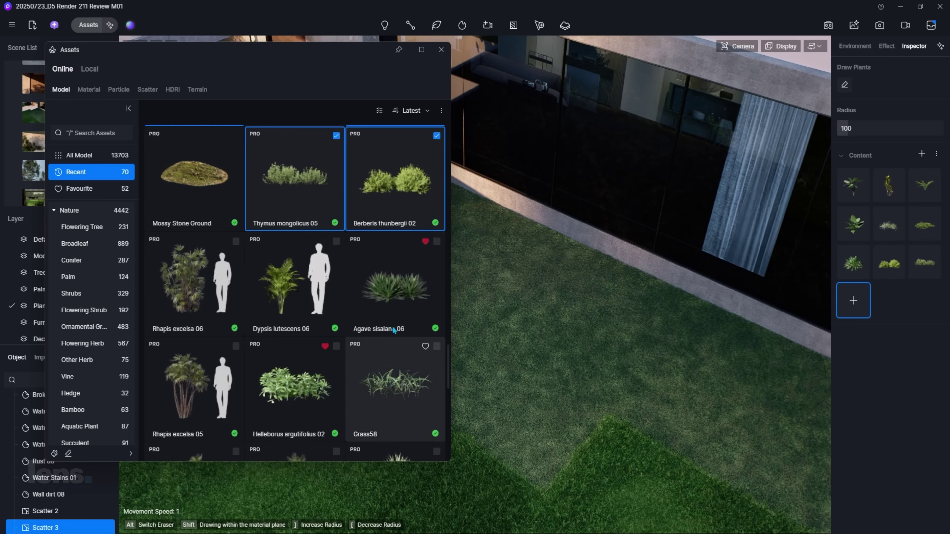
{"action": "mouse_move", "coordinate": [378, 52]}
{"action": "left_mouse_down"}
{"action": "mouse_move", "coordinate": [242, 124]}
{"action": "mouse_move", "coordinate": [14, 272]}
{"action": "mouse_move", "coordinate": [536, 492]}
{"action": "mouse_move", "coordinate": [527, 506]}
{"action": "left_mouse_up"}
{"action": "mouse_move", "coordinate": [349, 210]}
{"action": "left_mouse_down"}
{"action": "mouse_move", "coordinate": [286, 290]}
{"action": "mouse_move", "coordinate": [506, 327]}
{"action": "mouse_move", "coordinate": [621, 421]}
{"action": "left_mouse_up"}
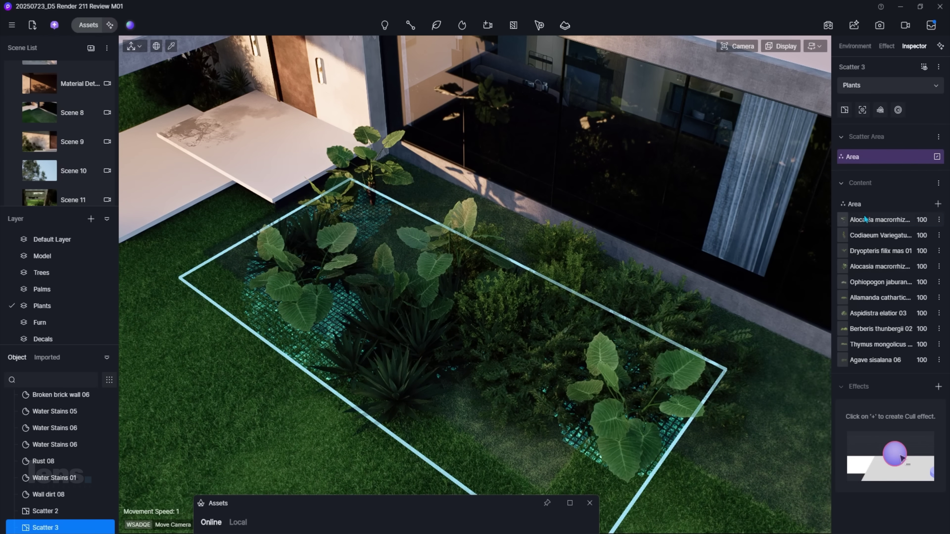
Step: Select Aspidistra elatior 03 in the scatter content and rotate the HDRI sky to 259.4° to relight the planting
{"action": "left_click", "coordinate": [864, 220]}
{"action": "left_click", "coordinate": [878, 313]}
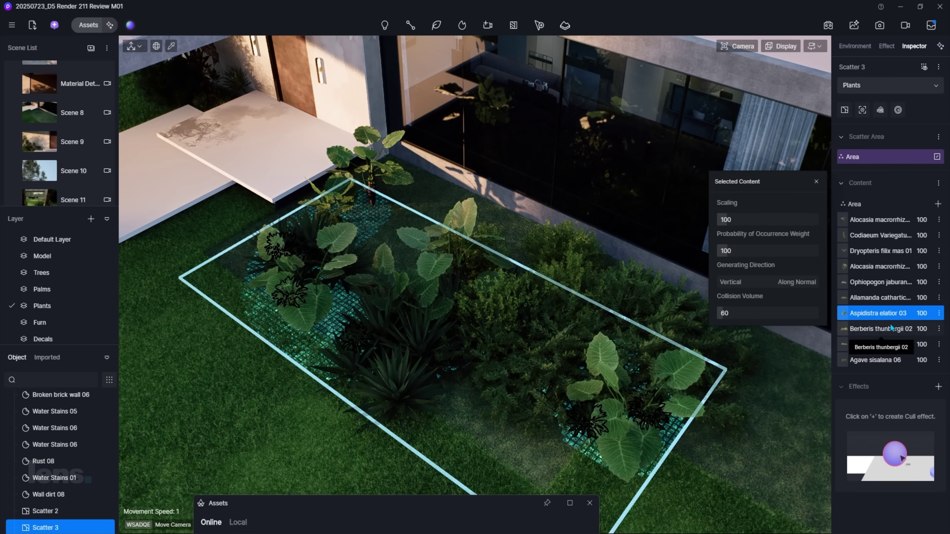
{"action": "left_click", "coordinate": [855, 45]}
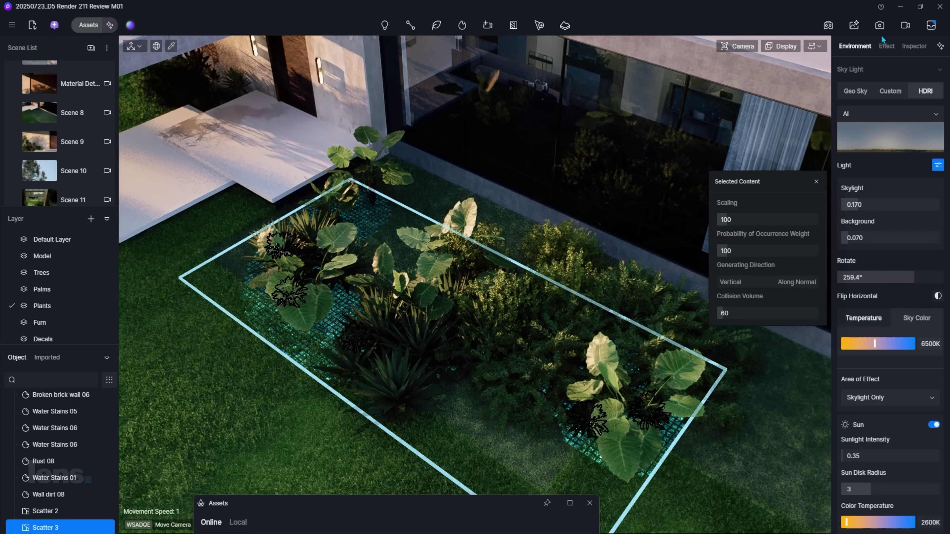
Step: Set occurrence weights to 20 for the first Alocasia and 50 for Aspidistra elatior 03 and Berberis thunbergii 02, and scale Berberis to 313
{"action": "left_click", "coordinate": [915, 46]}
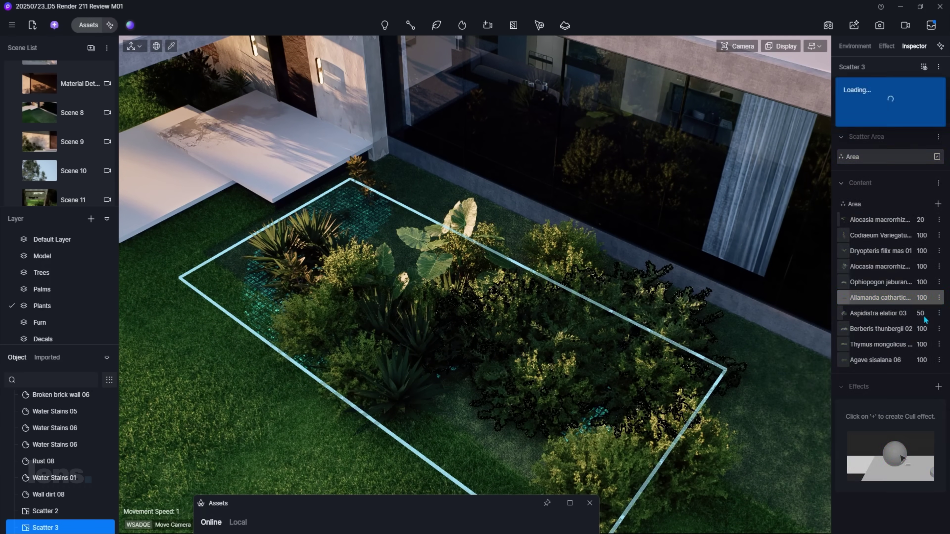
{"action": "type", "text": "50"}
{"action": "key", "text": "Return"}
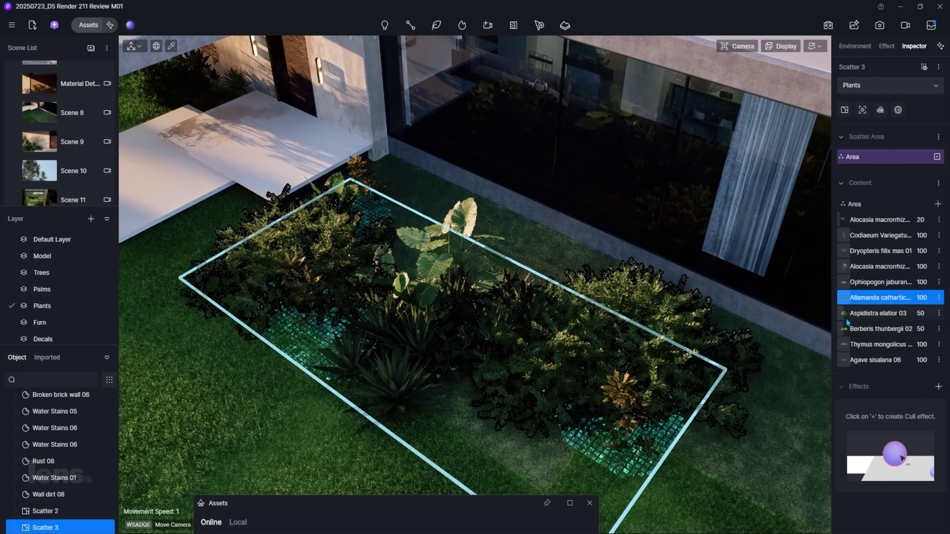
{"action": "left_click", "coordinate": [856, 328]}
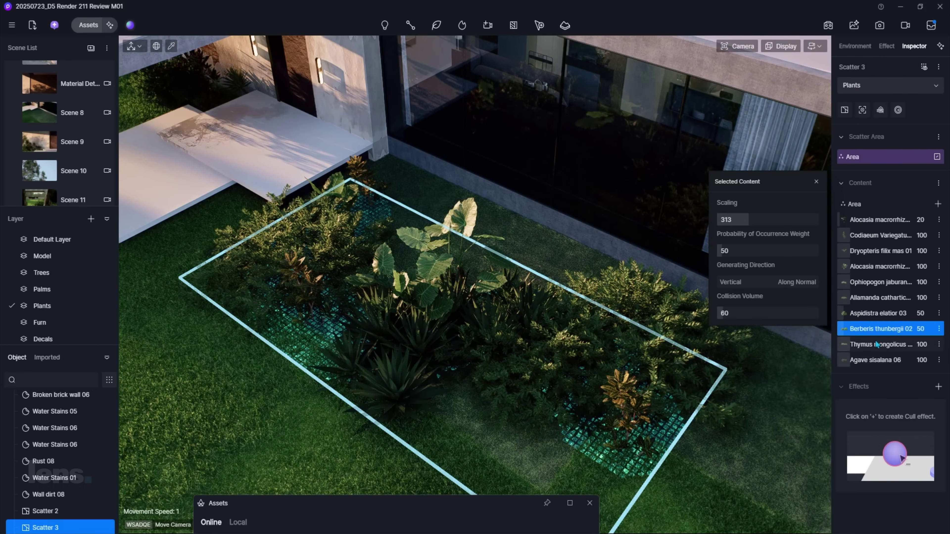
{"action": "left_click", "coordinate": [875, 235]}
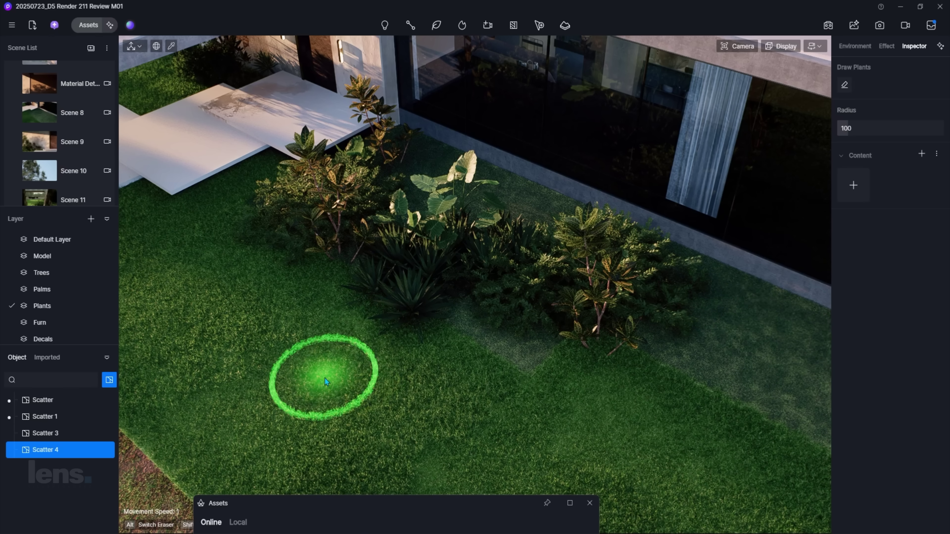
Step: Start another Advanced Brush over the lawn and adjust its brush radius
{"action": "scroll", "coordinate": [324, 378], "scroll_direction": "down", "scroll_amount": 8, "text": "shift"}
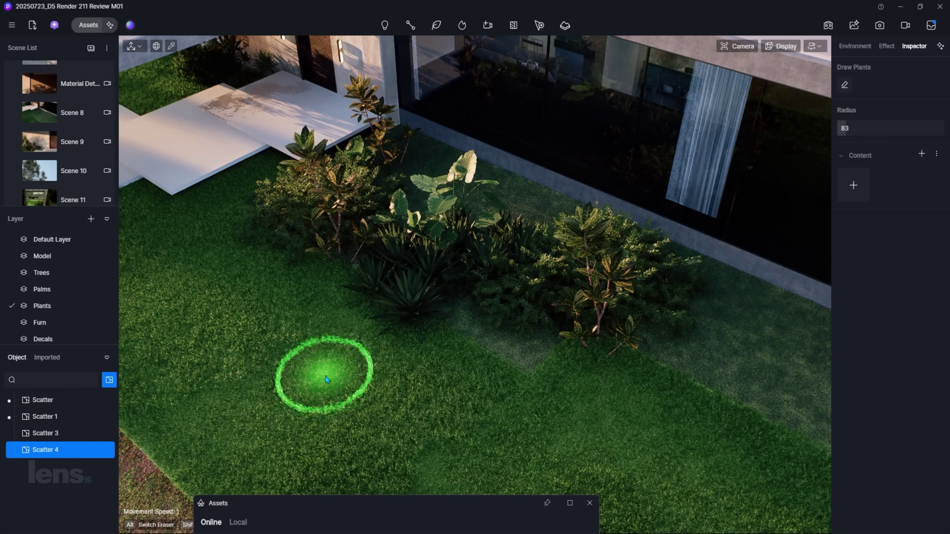
{"action": "scroll", "coordinate": [325, 376], "scroll_direction": "up", "scroll_amount": 3, "text": "shift"}
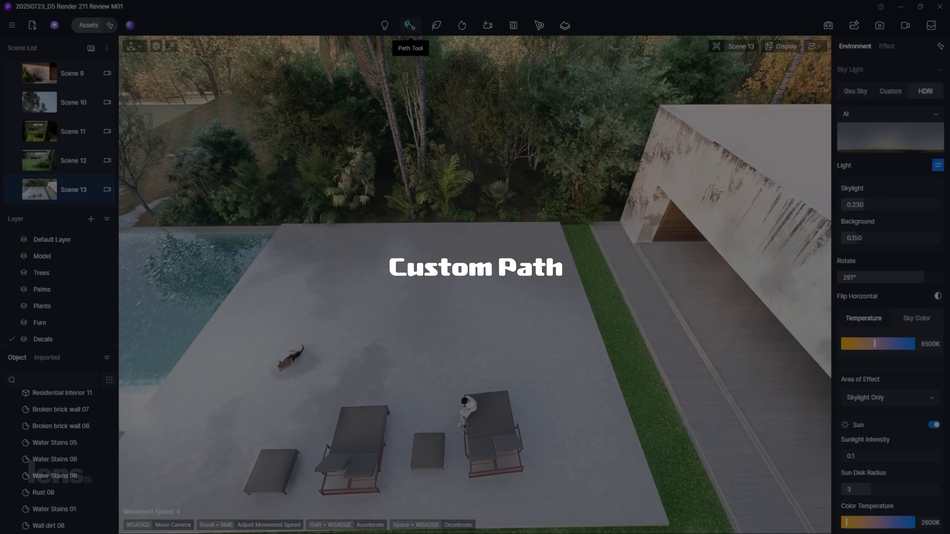
Step: Draw a straight two-point custom path across the far end of the pool terrace in Scene 13
{"action": "left_click", "coordinate": [407, 23]}
{"action": "left_click", "coordinate": [419, 118]}
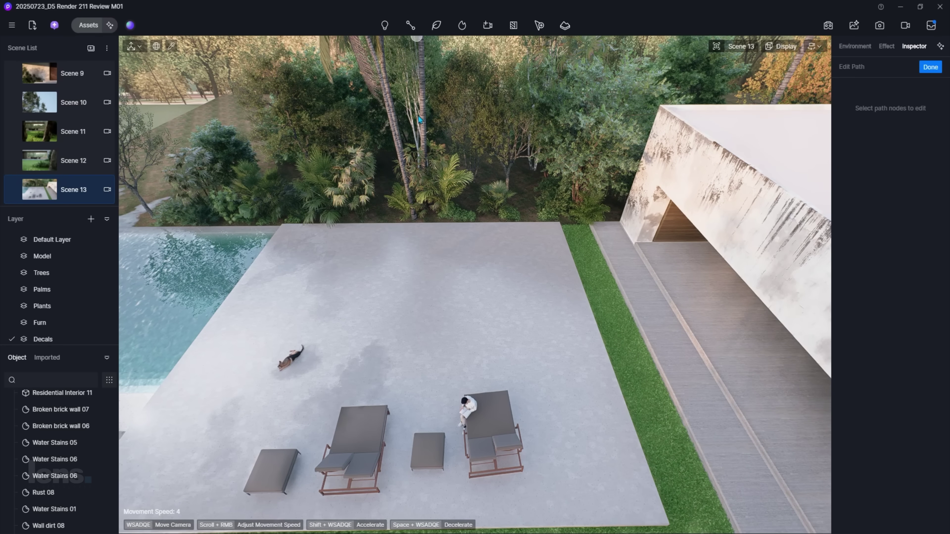
{"action": "left_click", "coordinate": [295, 250]}
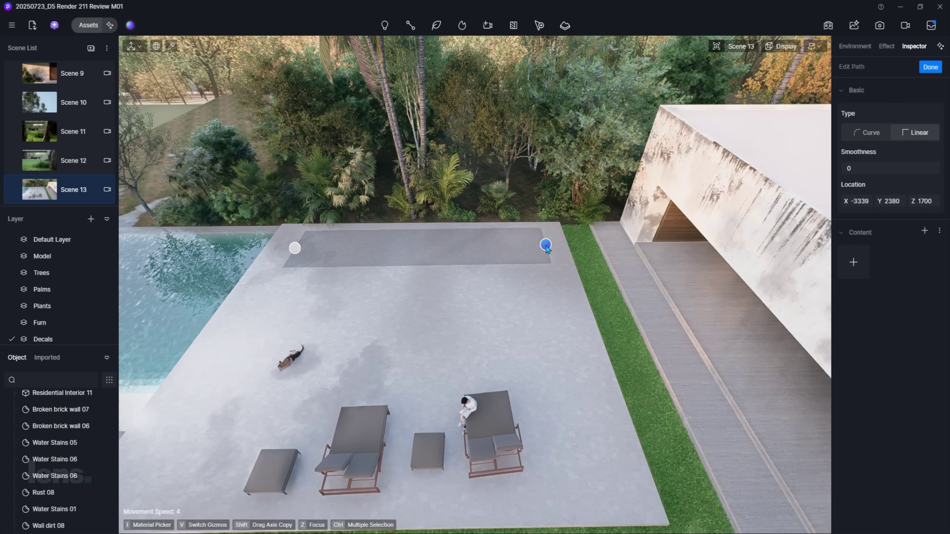
{"action": "left_click", "coordinate": [935, 69]}
Step: Open the model library for the path's content and look through the favourite, recent and local models
{"action": "left_click", "coordinate": [857, 275]}
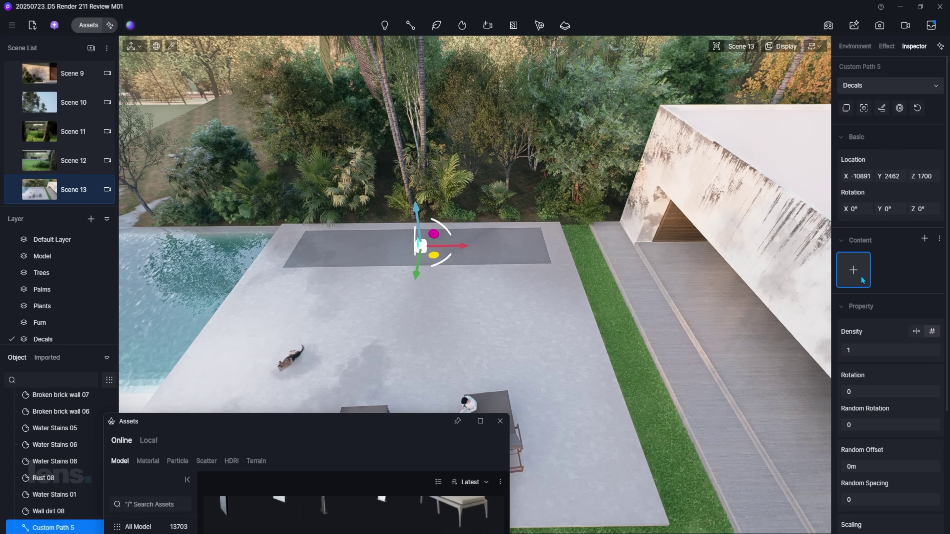
{"action": "left_click_drag", "start_coordinate": [292, 426], "coordinate": [454, 76]}
{"action": "left_click", "coordinate": [303, 210]}
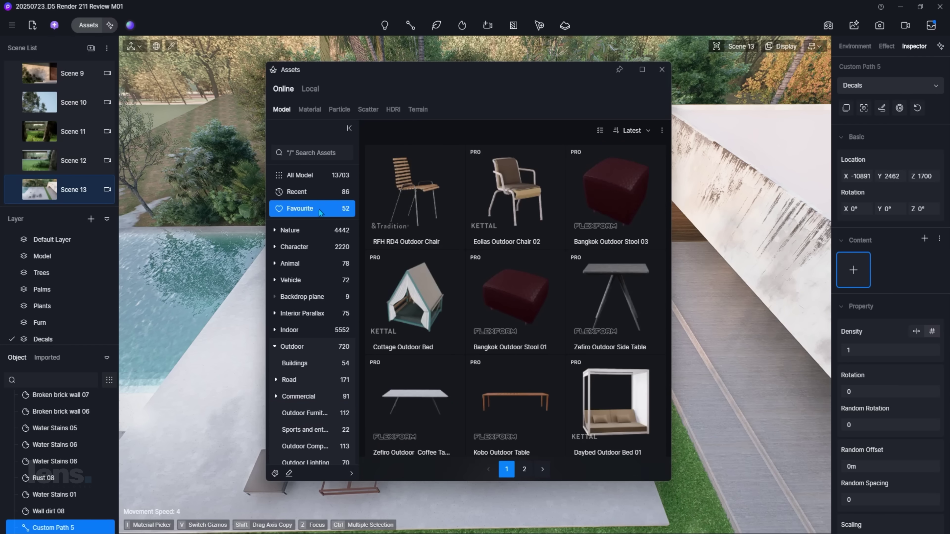
{"action": "left_click", "coordinate": [304, 193]}
{"action": "left_click", "coordinate": [309, 89]}
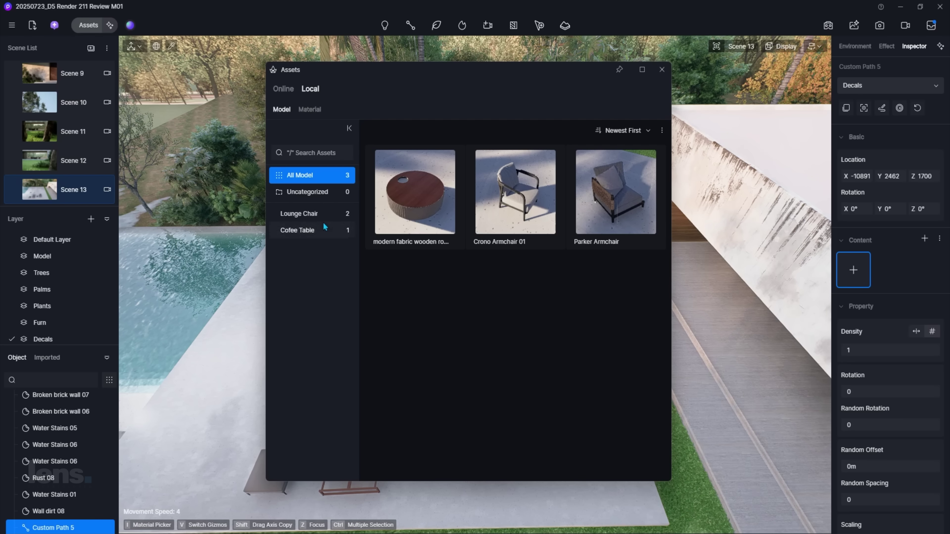
Step: Add four sun lounger models from the online Outdoor Furniture category to the path's content
{"action": "left_click", "coordinate": [284, 88]}
{"action": "left_click", "coordinate": [304, 416]}
{"action": "scroll", "coordinate": [562, 280], "scroll_direction": "down", "scroll_amount": 20}
{"action": "left_click", "coordinate": [441, 366]}
{"action": "left_click", "coordinate": [611, 183]}
{"action": "scroll", "coordinate": [602, 299], "scroll_direction": "down", "scroll_amount": 7}
{"action": "left_click", "coordinate": [600, 338]}
{"action": "left_click", "coordinate": [426, 418]}
Step: Reduce the path's content to two loungers and set density to 6, rotation to 5 and random rotation to 0.05
{"action": "left_click", "coordinate": [864, 389]}
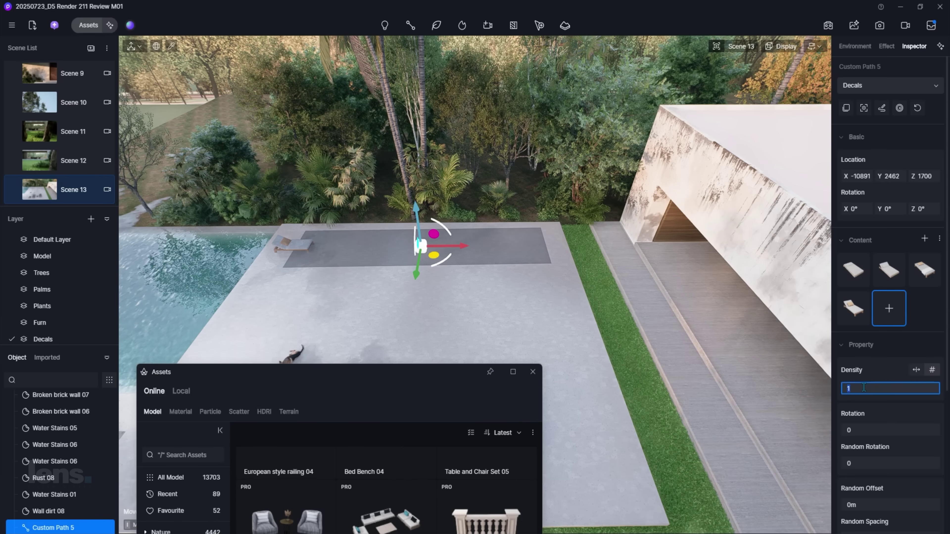
{"action": "left_click_drag", "start_coordinate": [860, 430], "coordinate": [880, 464]}
{"action": "left_click", "coordinate": [864, 296]}
{"action": "left_click", "coordinate": [937, 257]}
{"action": "left_click_drag", "start_coordinate": [879, 426], "coordinate": [847, 426]}
{"action": "left_click_drag", "start_coordinate": [902, 392], "coordinate": [892, 392]}
{"action": "left_click_drag", "start_coordinate": [448, 372], "coordinate": [605, 292]}
{"action": "scroll", "coordinate": [868, 410], "scroll_direction": "down", "scroll_amount": 3}
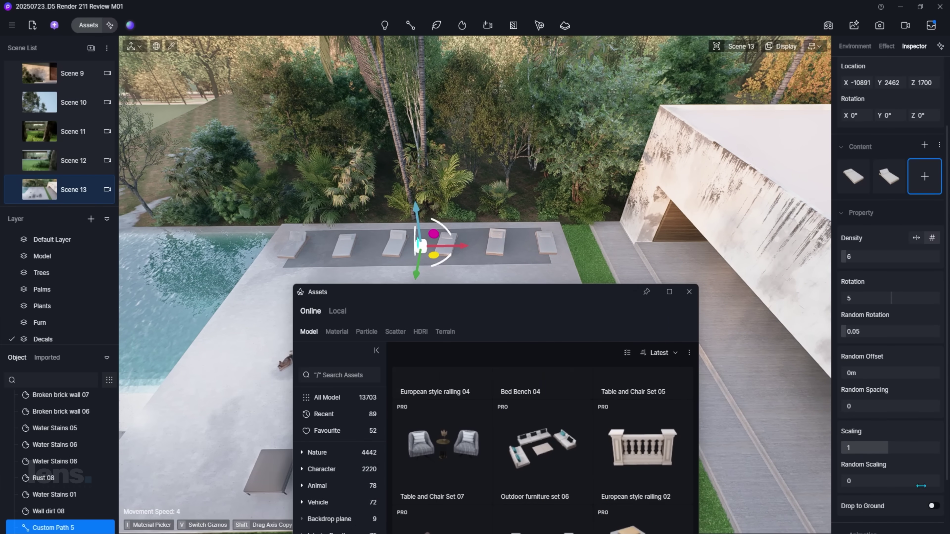
Step: Set the lounger path's random spacing to 0.17 and move the row forward on the terrace, away from the planting
{"action": "left_click_drag", "start_coordinate": [867, 410], "coordinate": [872, 408]}
{"action": "left_click_drag", "start_coordinate": [434, 255], "coordinate": [433, 269]}
{"action": "scroll", "coordinate": [898, 262], "scroll_direction": "up", "scroll_amount": 3}
Step: Create a preset folder named Outdoor Furn and save the lounger path in it as a Swimming Pool furniture preset
{"action": "left_click", "coordinate": [900, 108]}
{"action": "left_click", "coordinate": [679, 295]}
{"action": "left_click", "coordinate": [580, 119]}
{"action": "type", "text": "Outdoor Furn"}
{"action": "key", "text": "Return"}
{"action": "left_click", "coordinate": [753, 78]}
{"action": "left_click", "coordinate": [899, 108]}
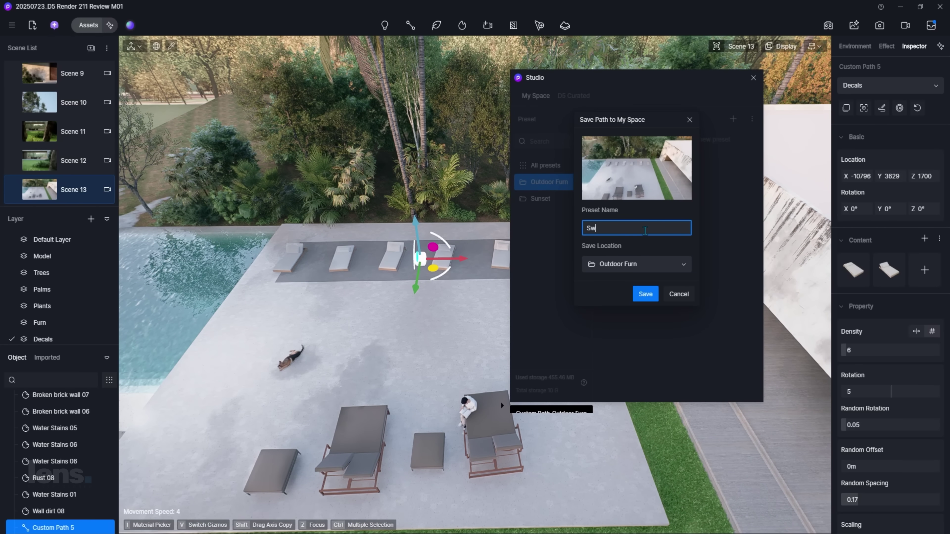
Step: Draw a second custom path behind the loungers and fill it with two Meteo Patio Umbrella models found by searching umbrella
{"action": "left_click", "coordinate": [410, 25]}
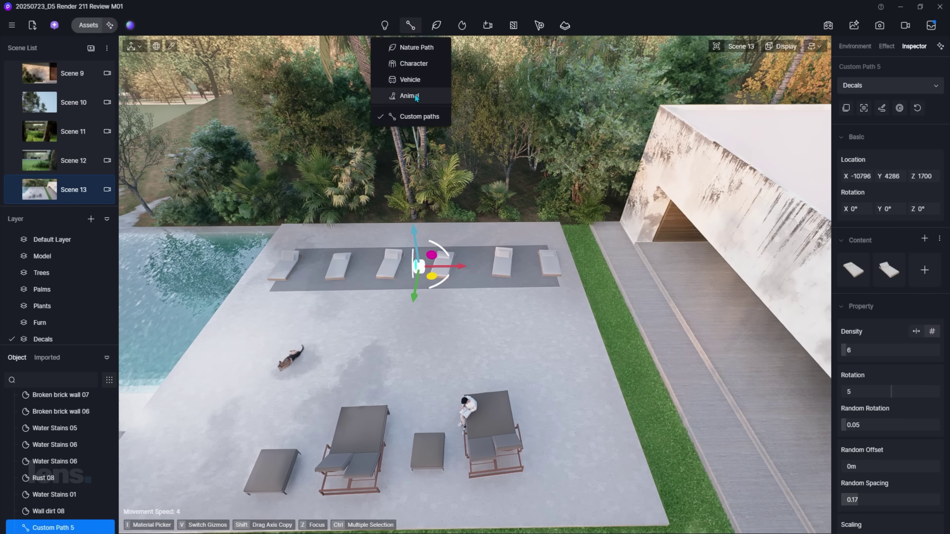
{"action": "left_click", "coordinate": [408, 117]}
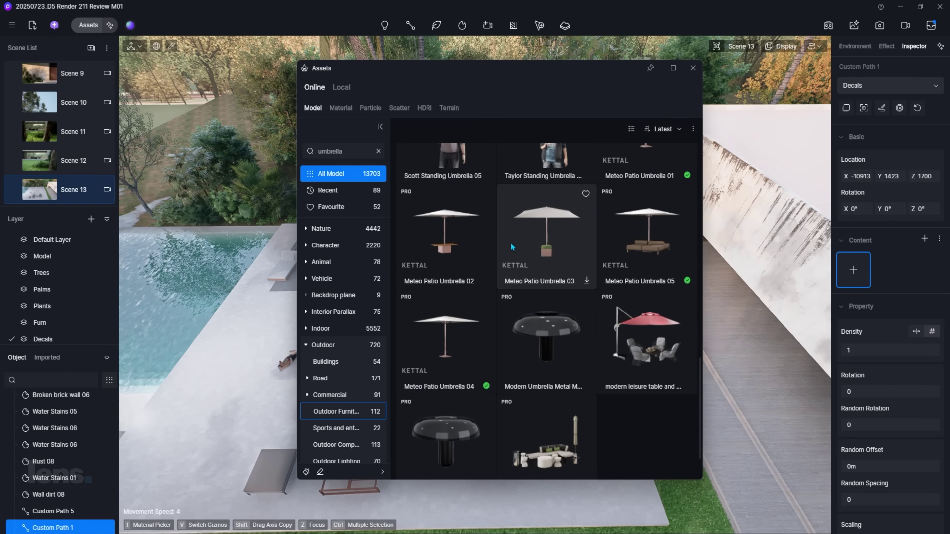
{"action": "scroll", "coordinate": [477, 336], "scroll_direction": "down", "scroll_amount": 3}
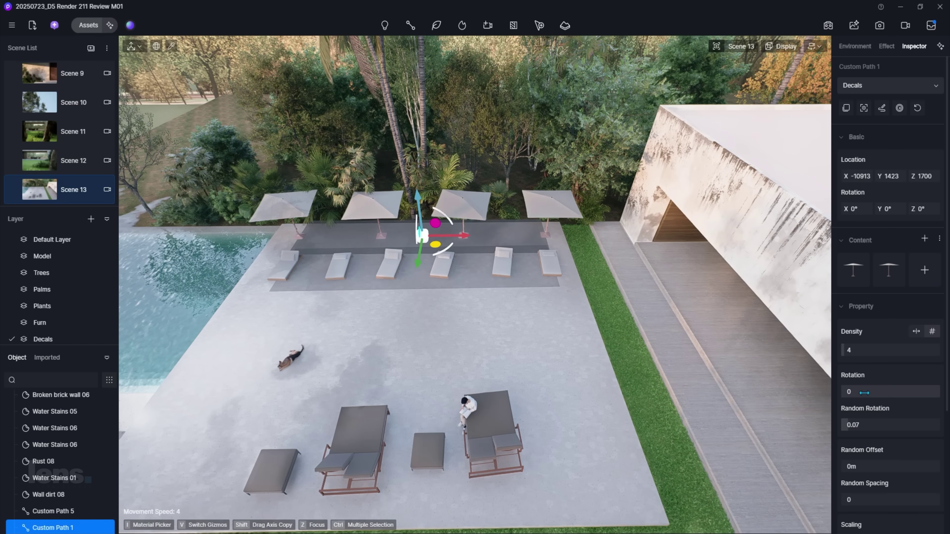
Step: Move the umbrella path to the loungers, pull both ends inward, and set its density to 3 and rotation to 20
{"action": "left_click_drag", "start_coordinate": [418, 265], "coordinate": [415, 284]}
{"action": "left_click", "coordinate": [882, 108]}
{"action": "left_click_drag", "start_coordinate": [288, 256], "coordinate": [314, 256]}
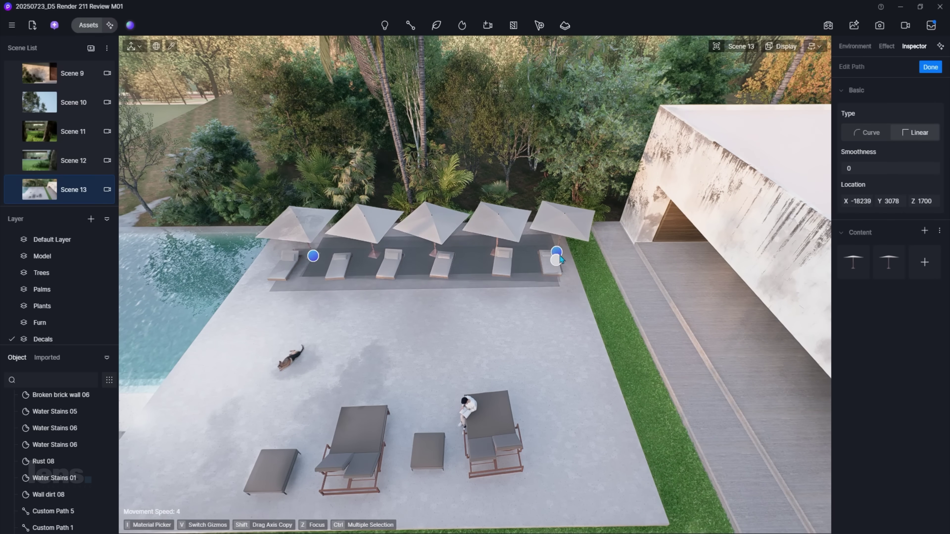
{"action": "left_click_drag", "start_coordinate": [556, 256], "coordinate": [528, 256]}
{"action": "left_click", "coordinate": [931, 68]}
{"action": "left_click_drag", "start_coordinate": [888, 350], "coordinate": [885, 351]}
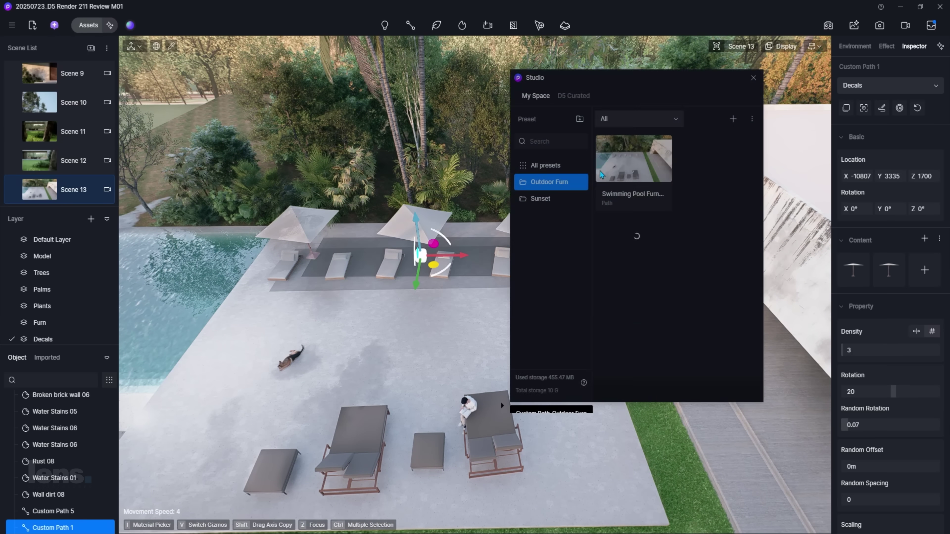
Step: Save the umbrella path as a preset named Swimming Pool Umbrella in the Outdoor Furn folder
{"action": "left_click", "coordinate": [733, 119]}
{"action": "left_click", "coordinate": [614, 229]}
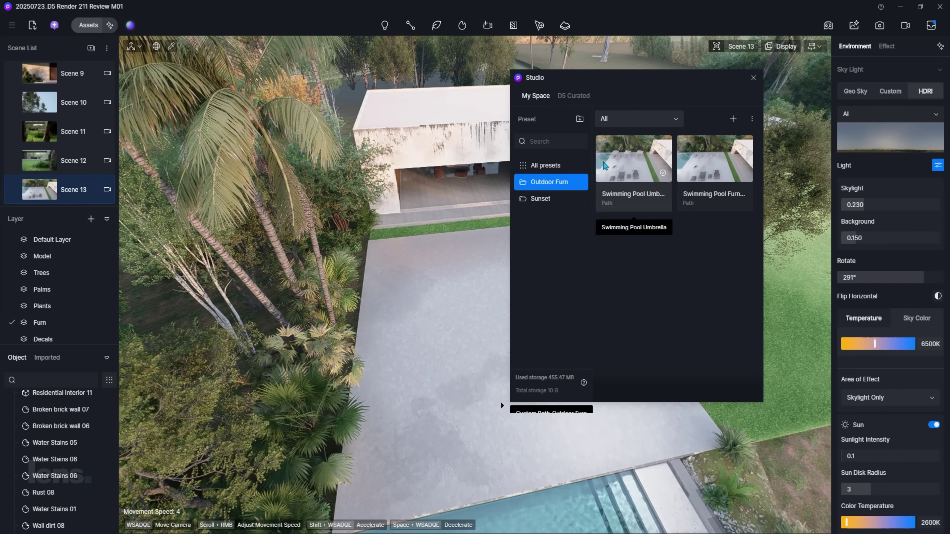
Step: Apply the Swimming Pool Umbrella and Swimming Pool furniture presets to new custom paths along the terrace
{"action": "left_click", "coordinate": [605, 166]}
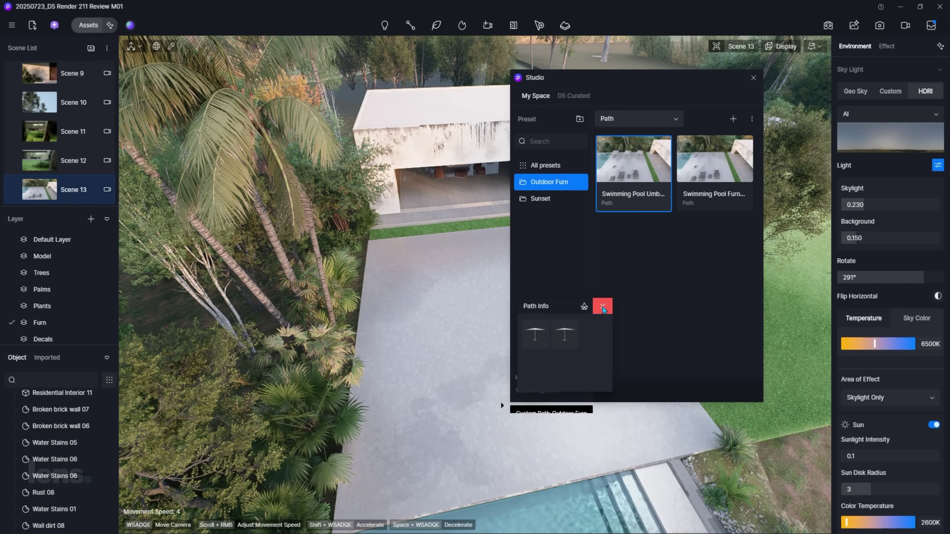
{"action": "left_click", "coordinate": [931, 67]}
{"action": "left_click", "coordinate": [703, 172]}
{"action": "left_click", "coordinate": [530, 439]}
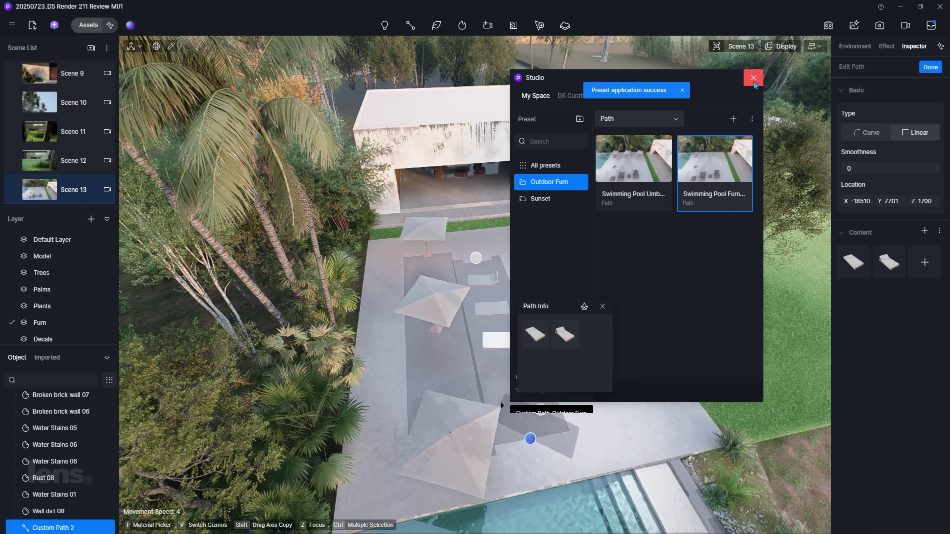
{"action": "left_click", "coordinate": [753, 78]}
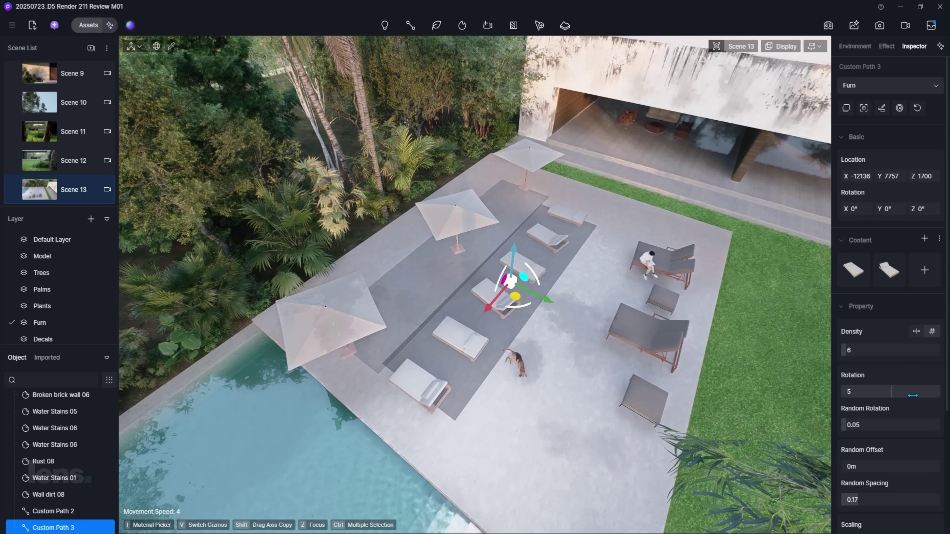
{"action": "left_click", "coordinate": [457, 228]}
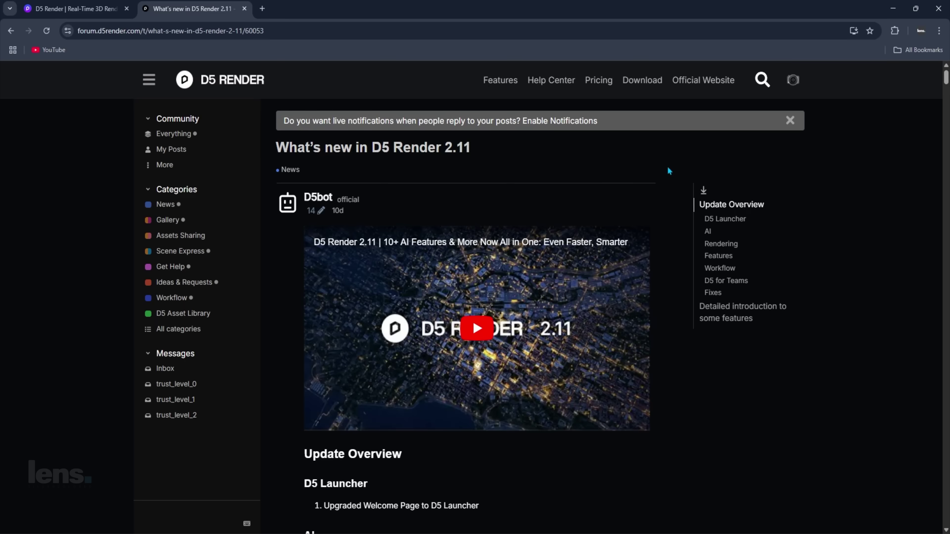
Step: Switch to the browser and read through the feature list in the What's new in D5 Render 2.11 forum post
{"action": "scroll", "coordinate": [468, 330], "scroll_direction": "down", "scroll_amount": 10}
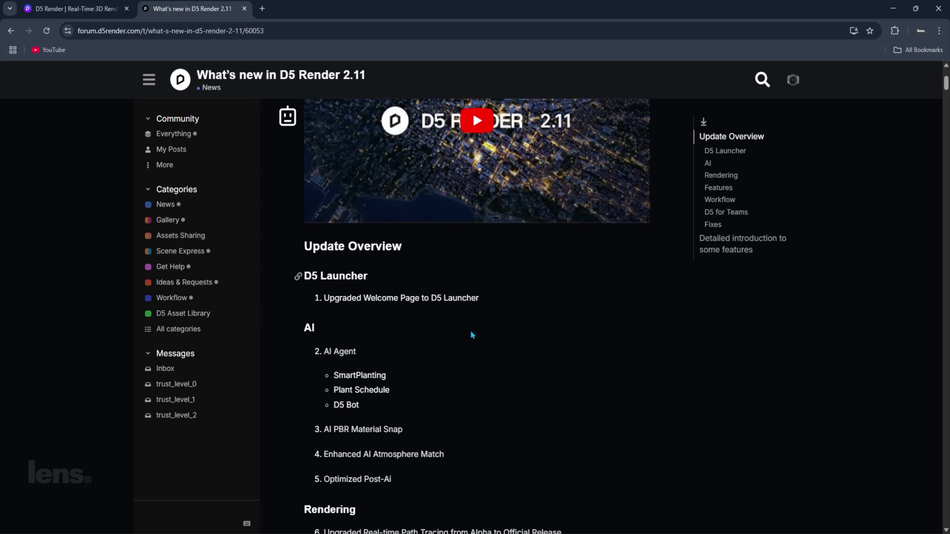
{"action": "scroll", "coordinate": [462, 351], "scroll_direction": "down", "scroll_amount": 3}
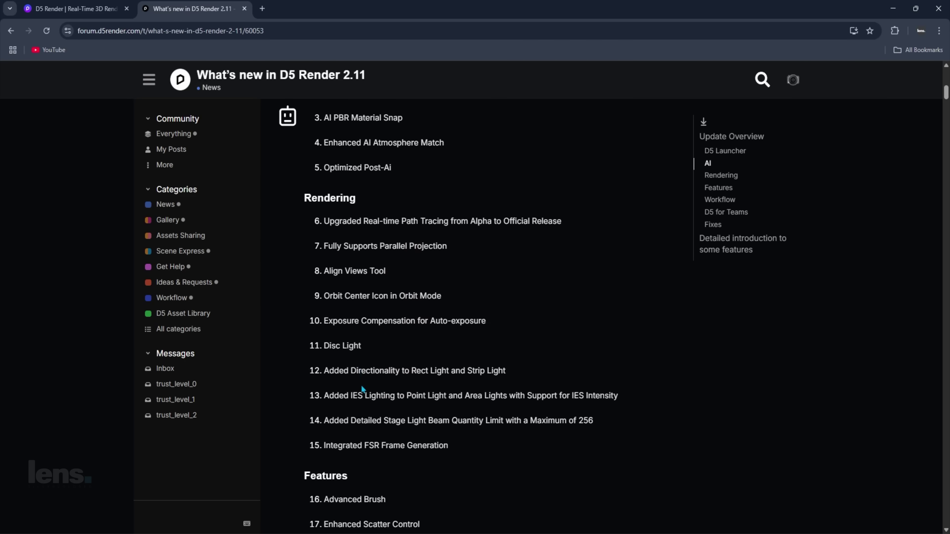
{"action": "scroll", "coordinate": [362, 385], "scroll_direction": "down", "scroll_amount": 7}
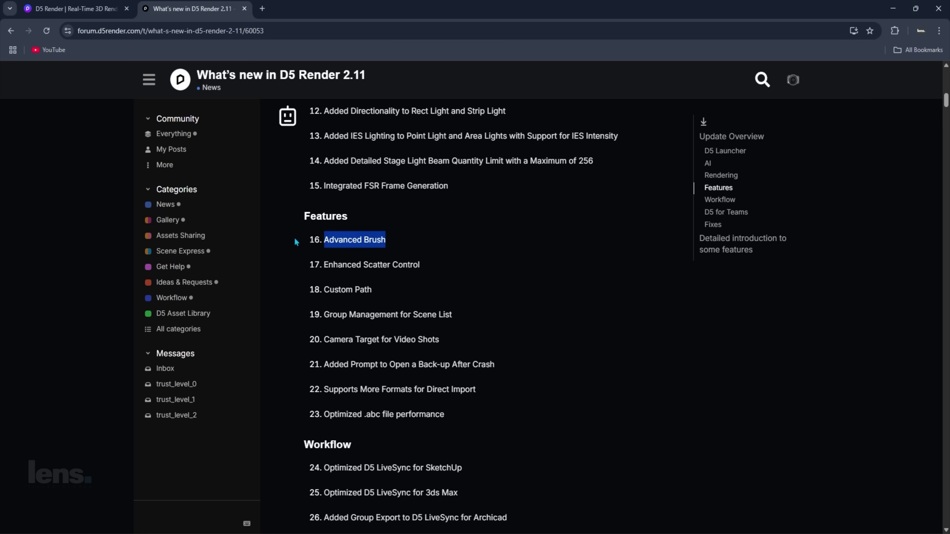
{"action": "left_click_drag", "start_coordinate": [468, 320], "coordinate": [326, 321]}
{"action": "scroll", "coordinate": [431, 337], "scroll_direction": "down", "scroll_amount": 3}
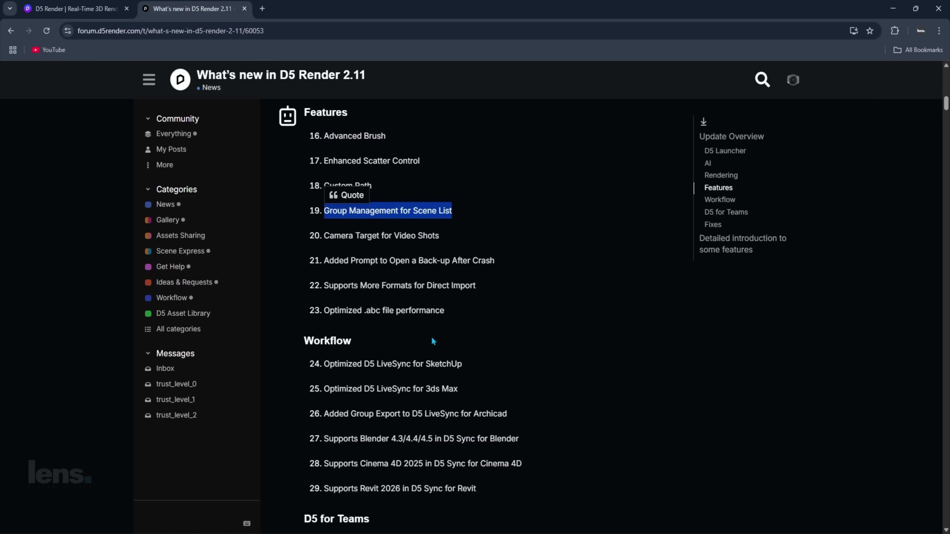
{"action": "left_click", "coordinate": [466, 314]}
{"action": "scroll", "coordinate": [466, 315], "scroll_direction": "down", "scroll_amount": 4}
{"action": "scroll", "coordinate": [426, 356], "scroll_direction": "down", "scroll_amount": 3}
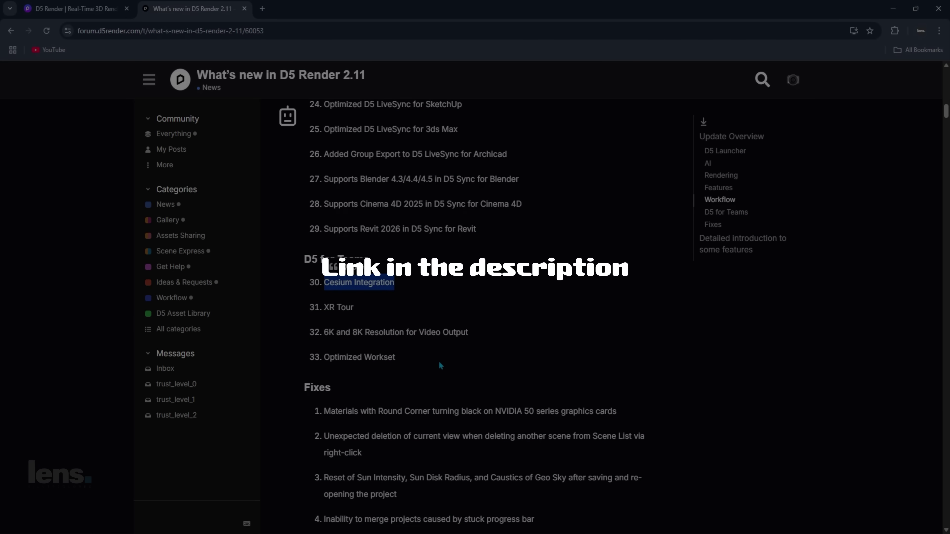
{"action": "scroll", "coordinate": [440, 361], "scroll_direction": "down", "scroll_amount": 4}
{"action": "left_click_drag", "start_coordinate": [417, 200], "coordinate": [331, 200]}
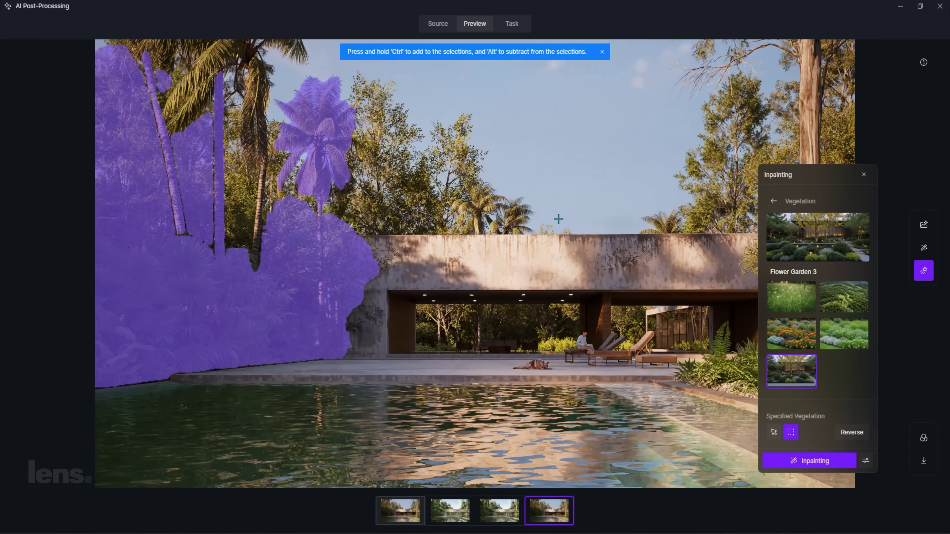
Step: In AI Post-Processing, add the trees behind and beside the villa to the vegetation inpainting selection and subtract the sky area
{"action": "left_click_drag", "start_coordinate": [559, 219], "coordinate": [352, 71], "text": "ctrl"}
{"action": "left_click", "coordinate": [774, 433]}
{"action": "left_click", "coordinate": [556, 70], "text": "alt"}
{"action": "left_click", "coordinate": [748, 127], "text": "ctrl"}
{"action": "left_click_drag", "start_coordinate": [818, 175], "coordinate": [523, 280]}
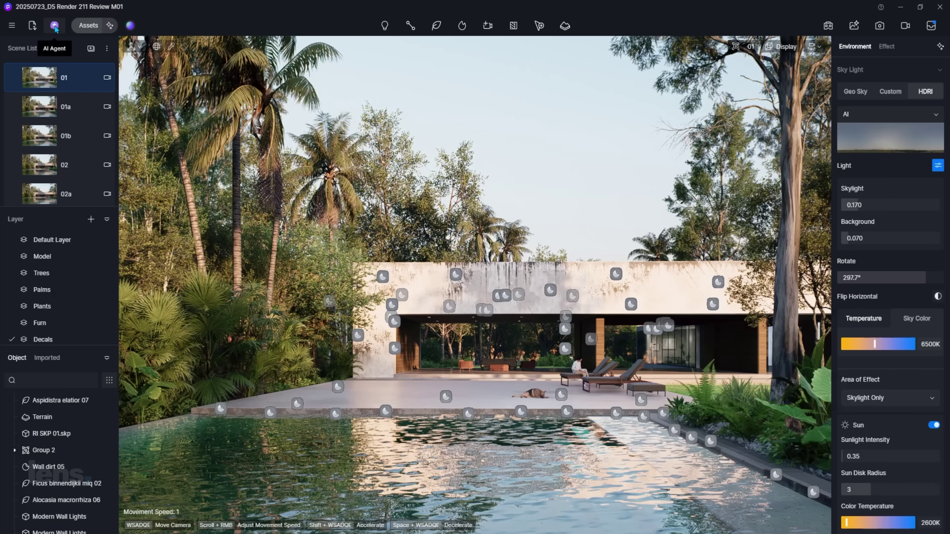
Step: Open the AI Agent assistant from scene 01
{"action": "left_click", "coordinate": [55, 26]}
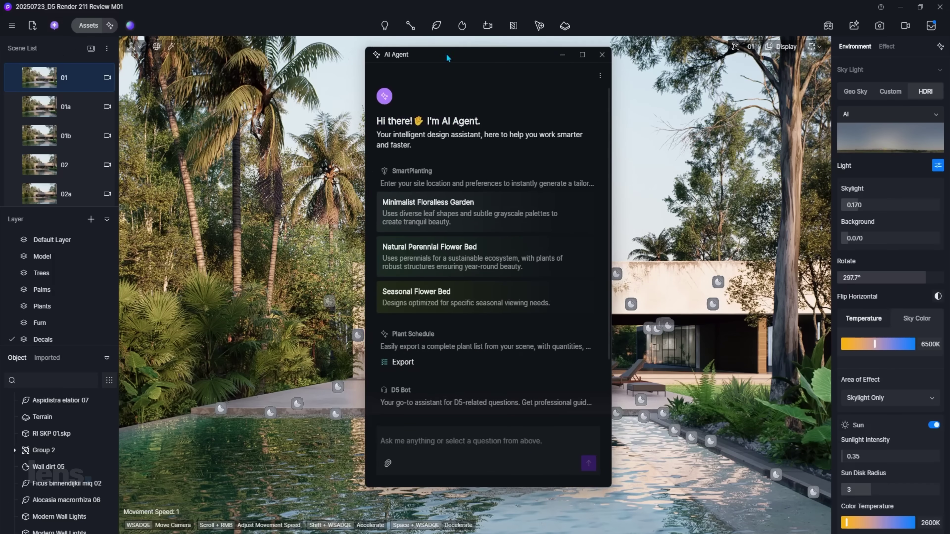